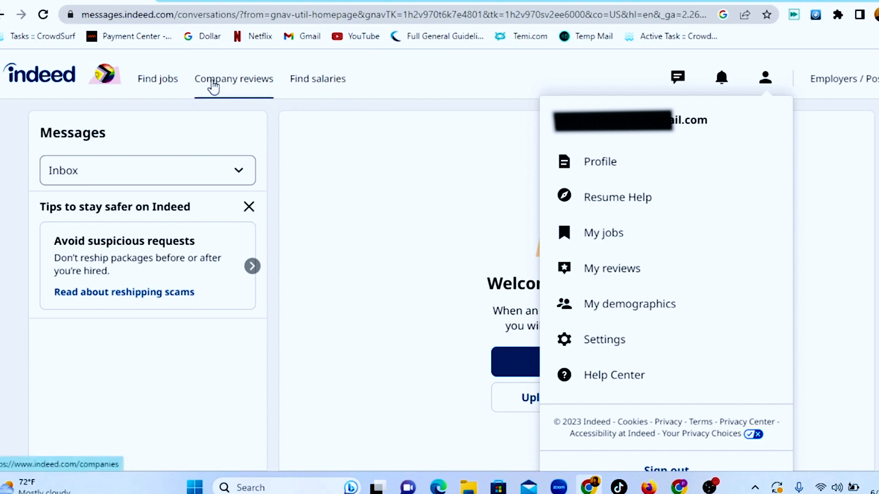
# Step: Search Indeed jobs with 'remote' as the keyword, using the remote suggestion
pyautogui.click(159, 89)
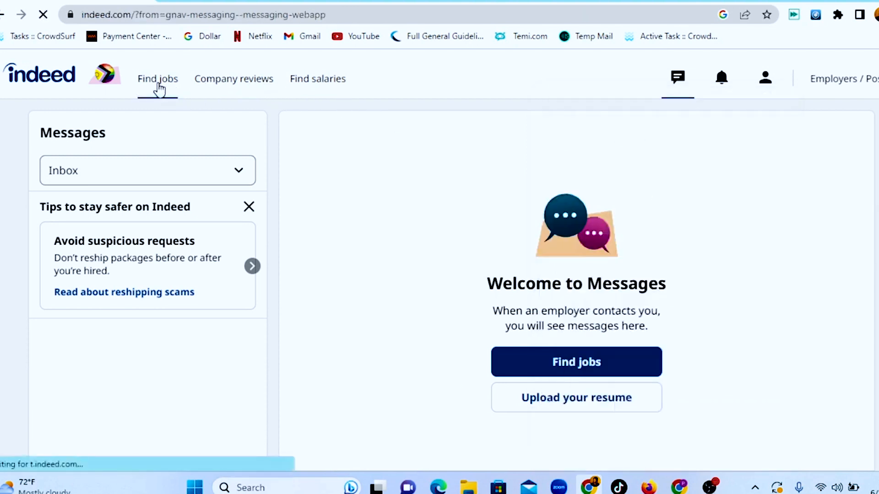
pyautogui.click(198, 158)
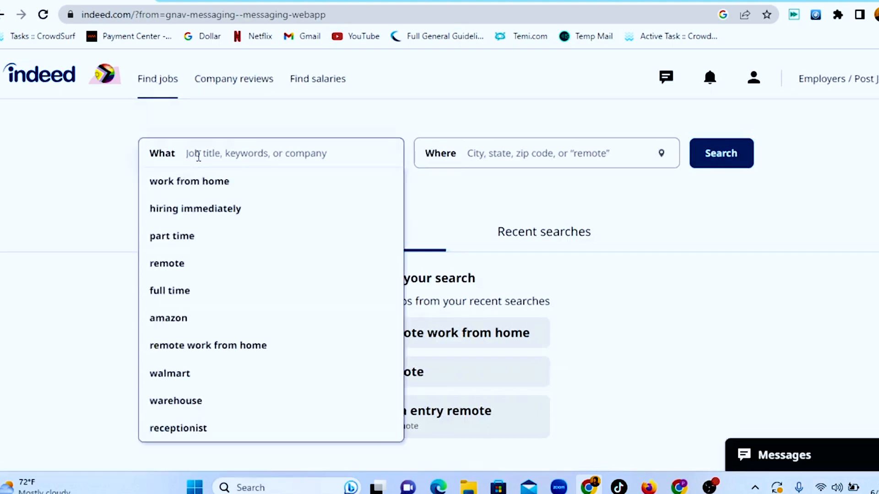
pyautogui.write('r')
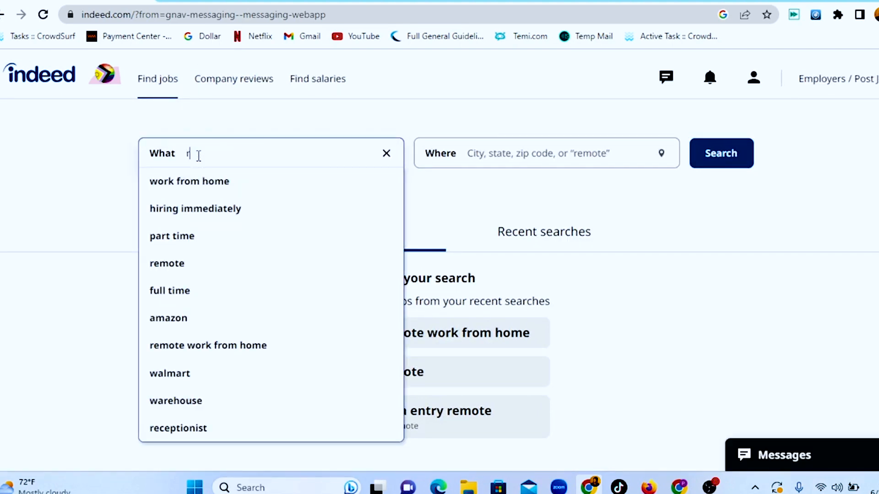
pyautogui.write('emote')
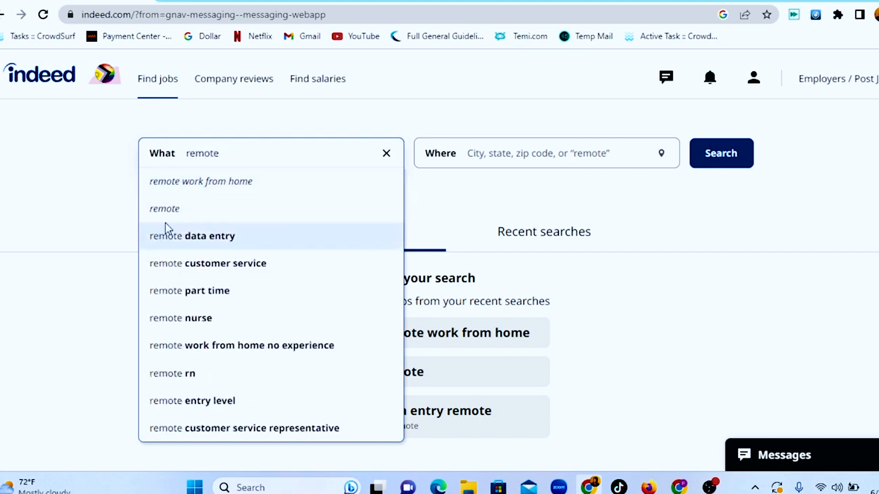
pyautogui.click(168, 211)
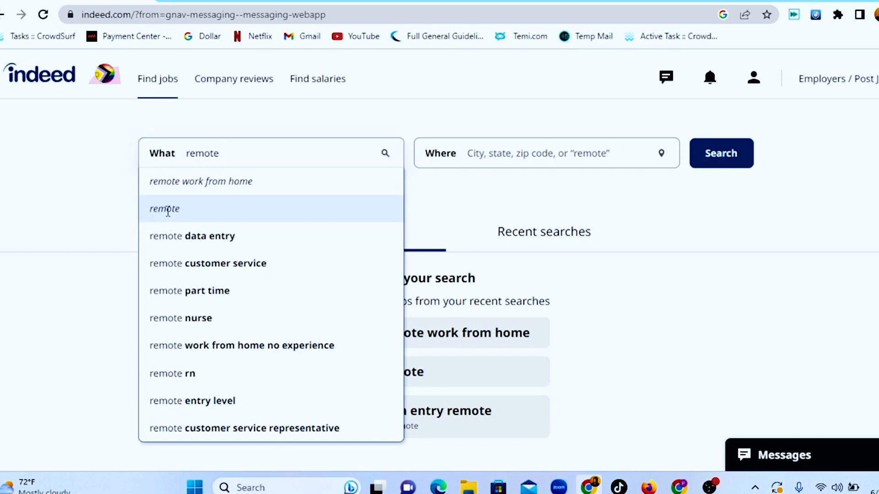
pyautogui.click(269, 165)
pyautogui.click(506, 151)
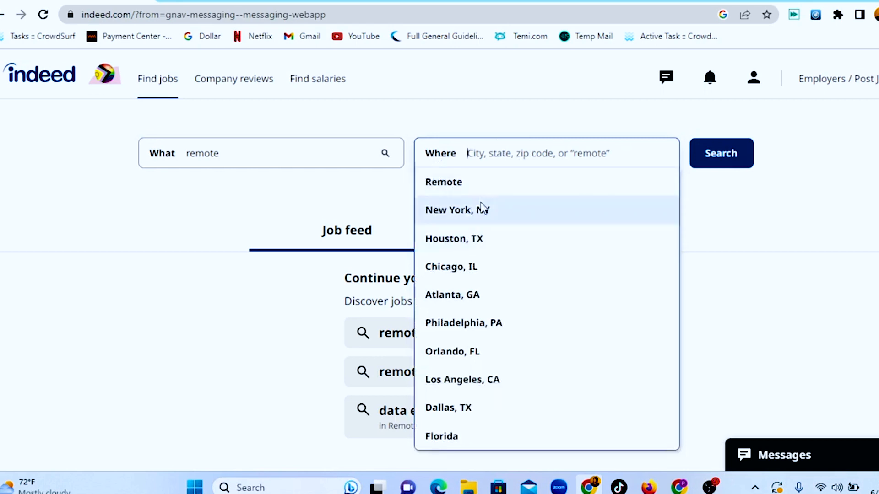
pyautogui.click(728, 166)
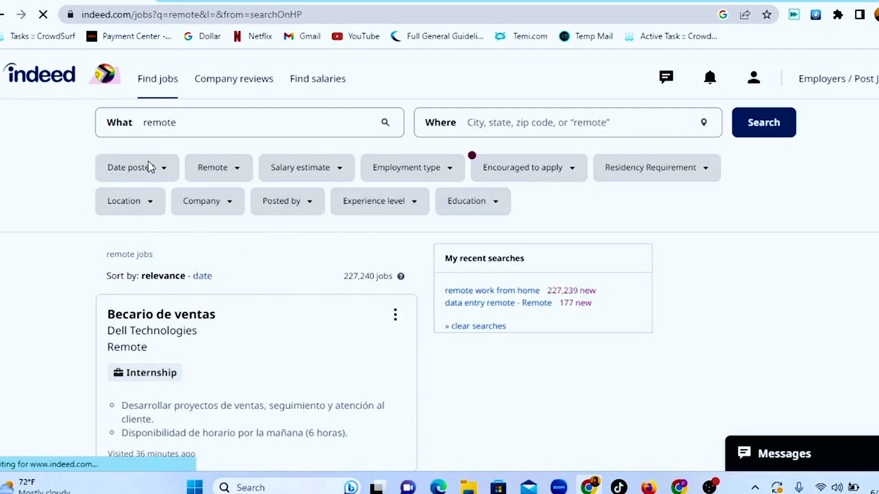
# Step: Show the Becario de ventas job details beside the remote results
pyautogui.click(167, 305)
pyautogui.scroll(-6, 248, 349)
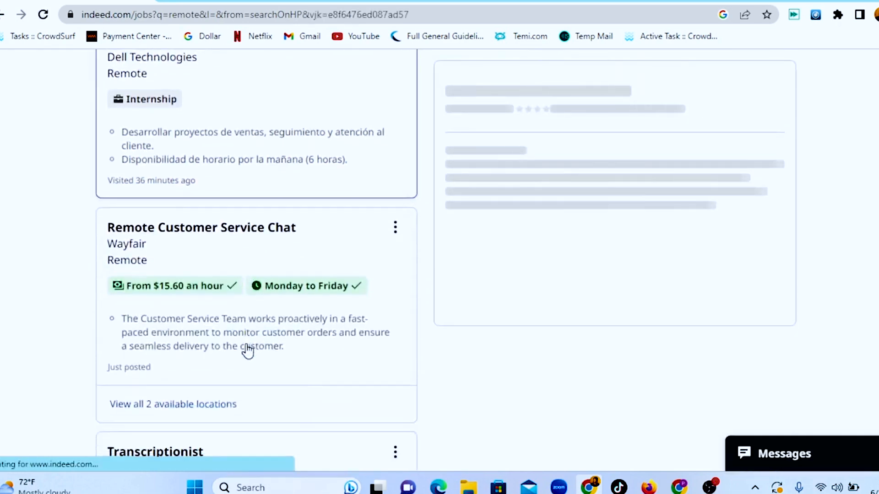
pyautogui.scroll(-6, 247, 351)
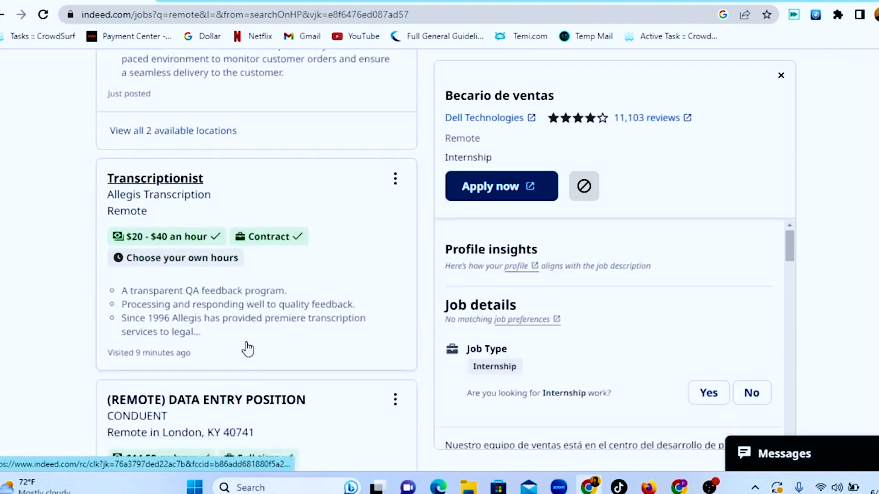
pyautogui.scroll(12, 247, 349)
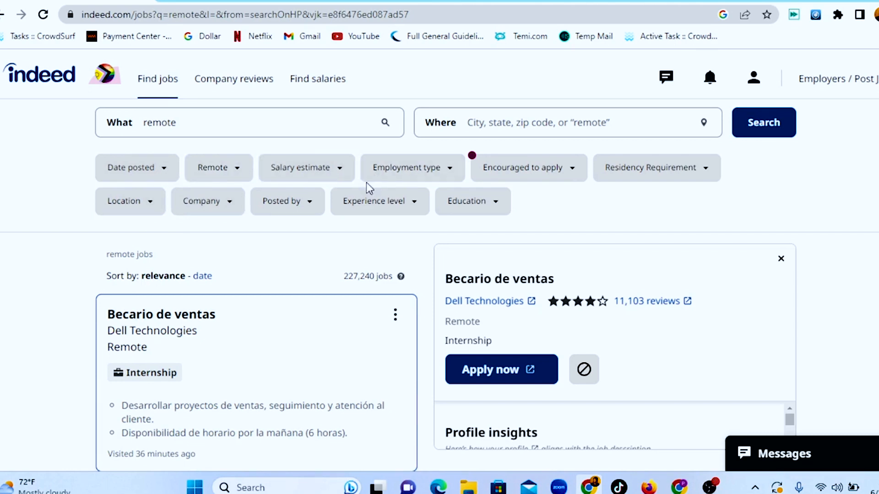
# Step: Review the Posted by, Experience level and Education filter options
pyautogui.click(302, 204)
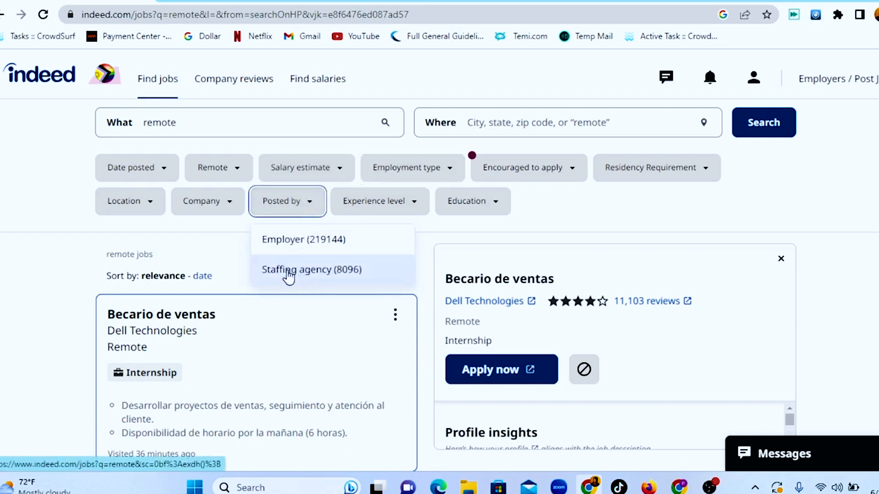
pyautogui.click(411, 205)
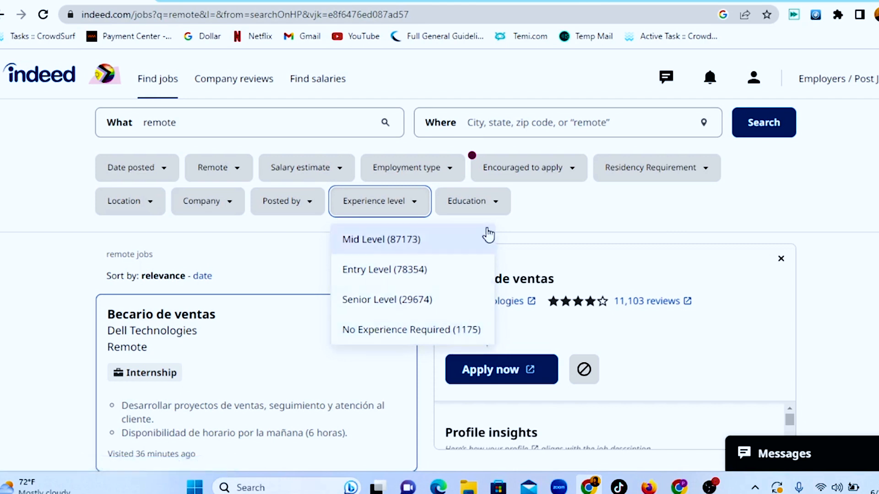
pyautogui.click(496, 207)
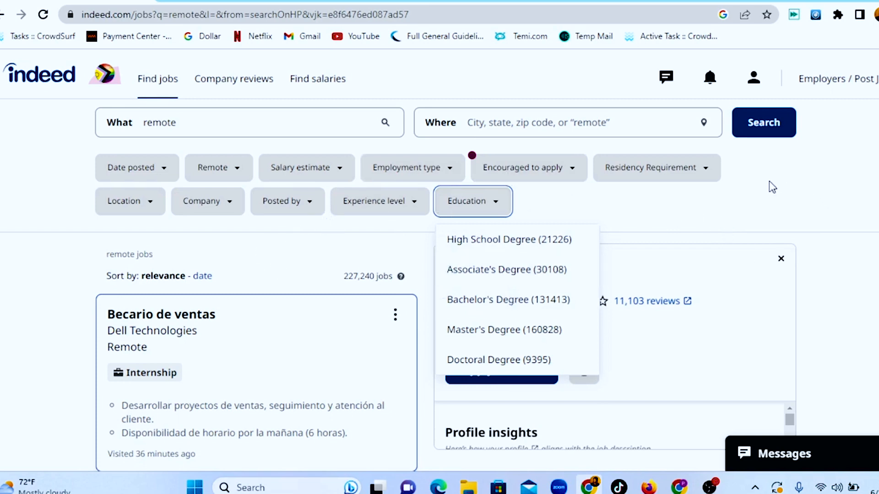
# Step: Scroll the remote job list down and back up to the Allegis Transcriptionist listing
pyautogui.scroll(-3, 367, 300)
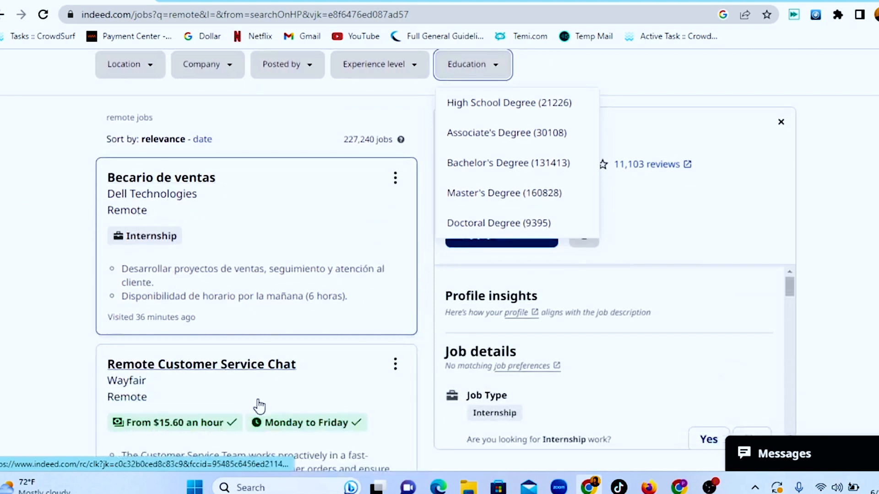
pyautogui.scroll(-2, 175, 292)
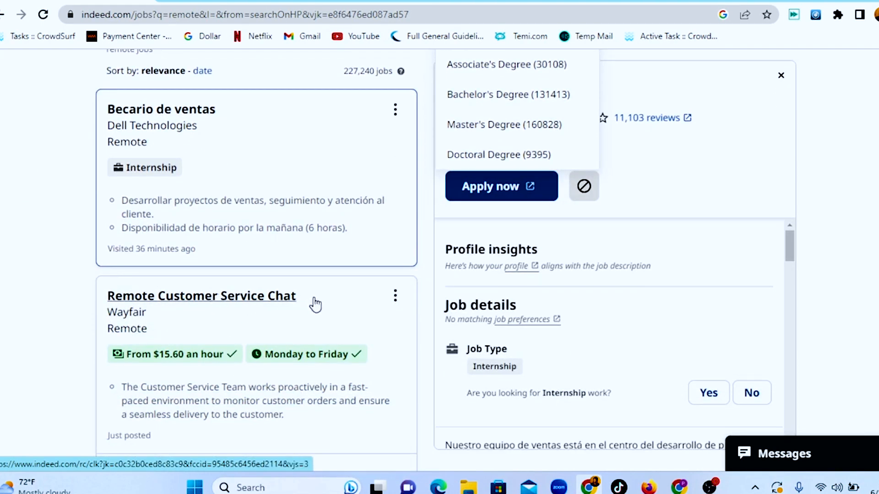
pyautogui.scroll(-2, 315, 304)
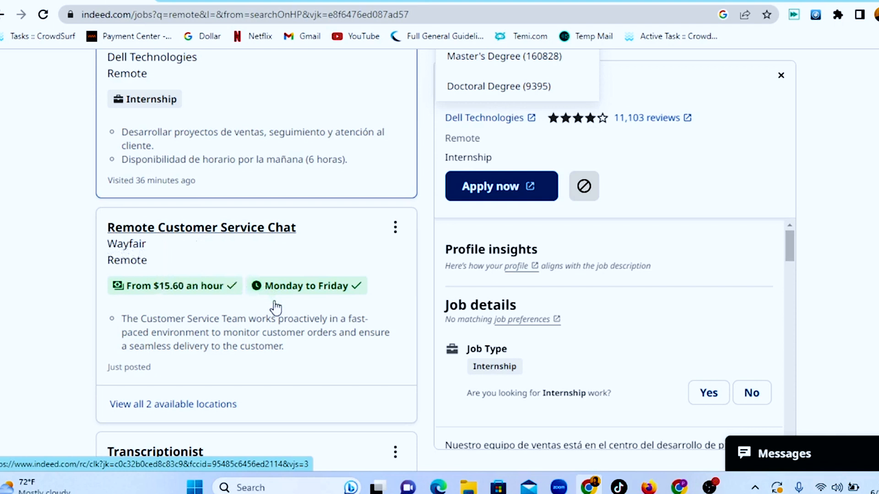
pyautogui.scroll(-3, 233, 275)
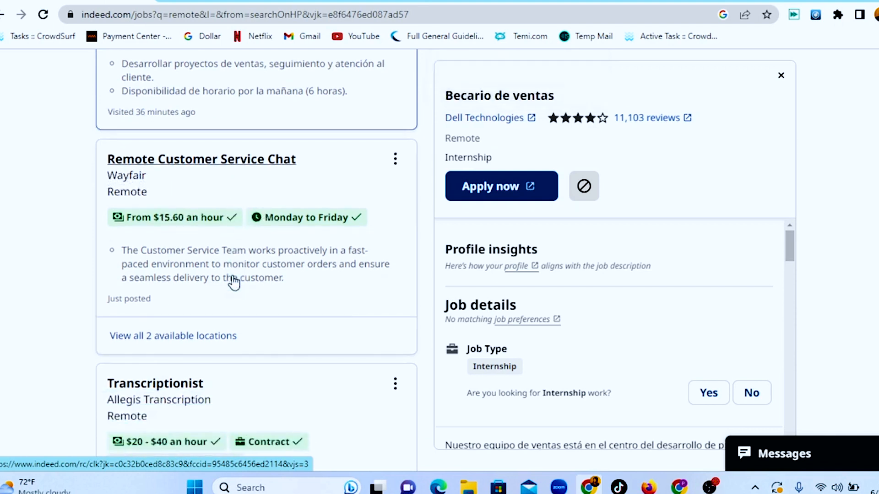
pyautogui.scroll(-2, 234, 300)
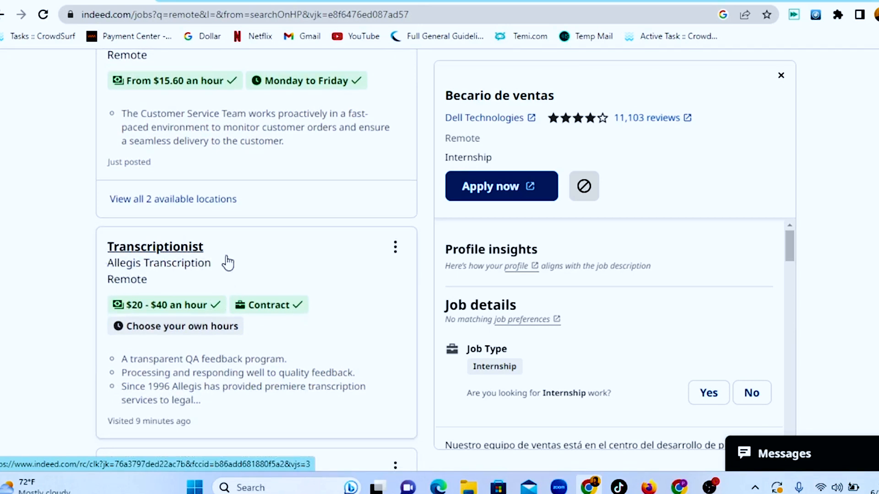
pyautogui.scroll(-2, 257, 316)
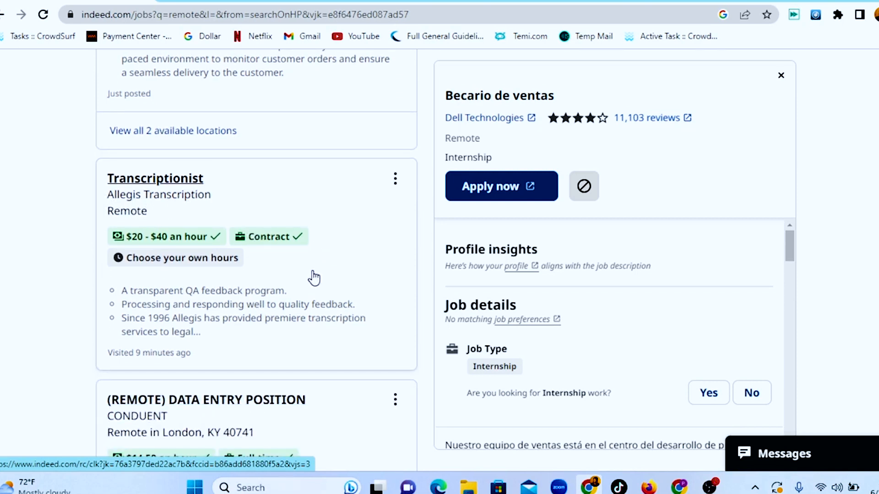
pyautogui.scroll(-2, 309, 278)
pyautogui.scroll(-2, 309, 280)
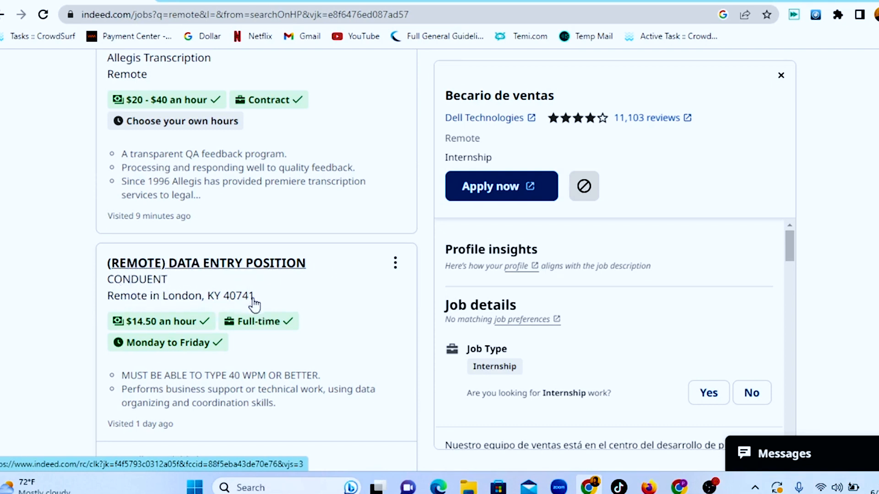
pyautogui.scroll(-3, 251, 304)
pyautogui.scroll(-8, 253, 306)
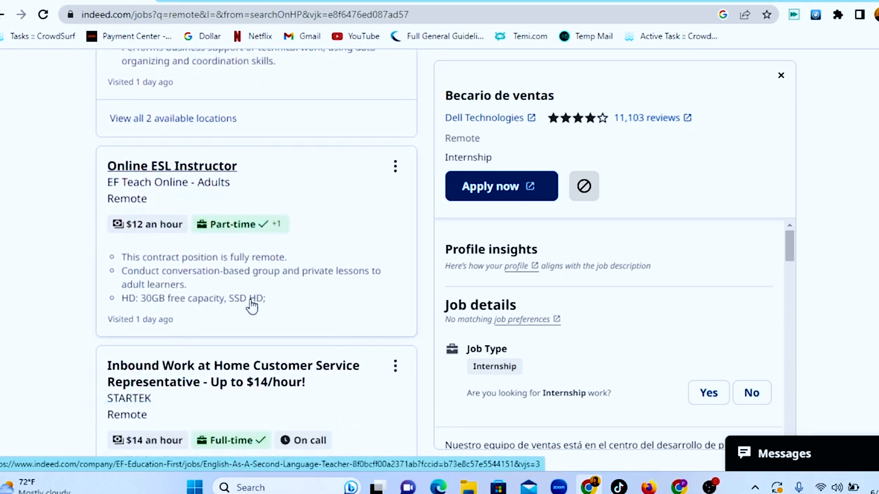
pyautogui.scroll(10, 261, 306)
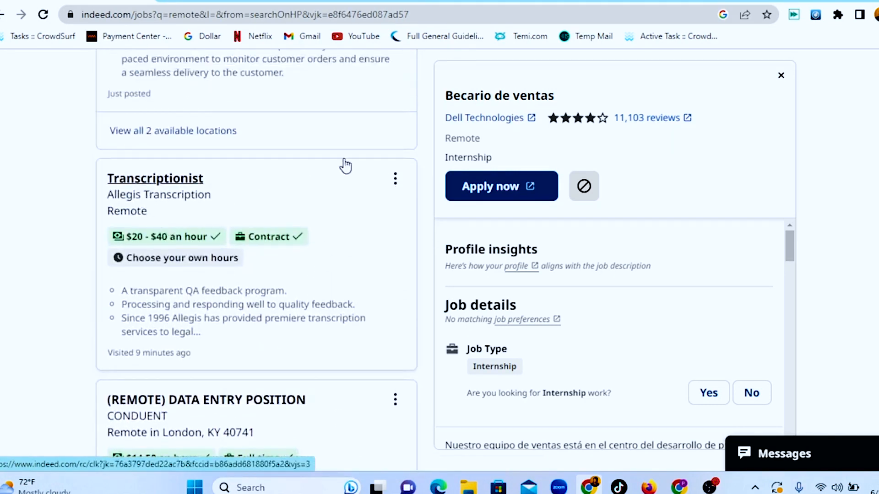
# Step: Show and skim the Allegis Transcription Transcriptionist job details
pyautogui.click(155, 181)
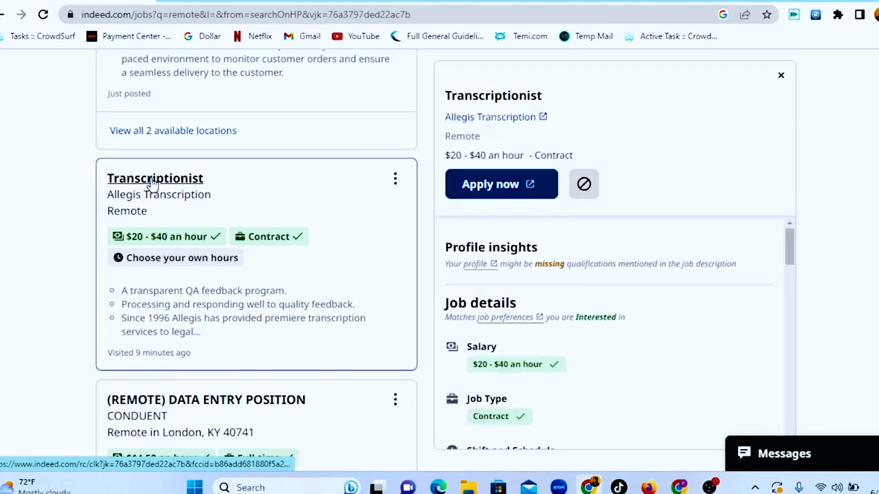
pyautogui.scroll(-4, 512, 286)
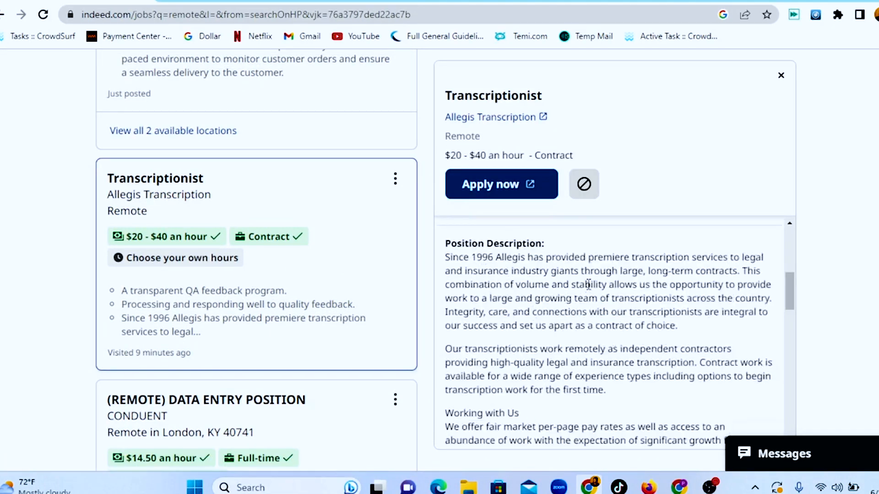
pyautogui.scroll(-10, 558, 332)
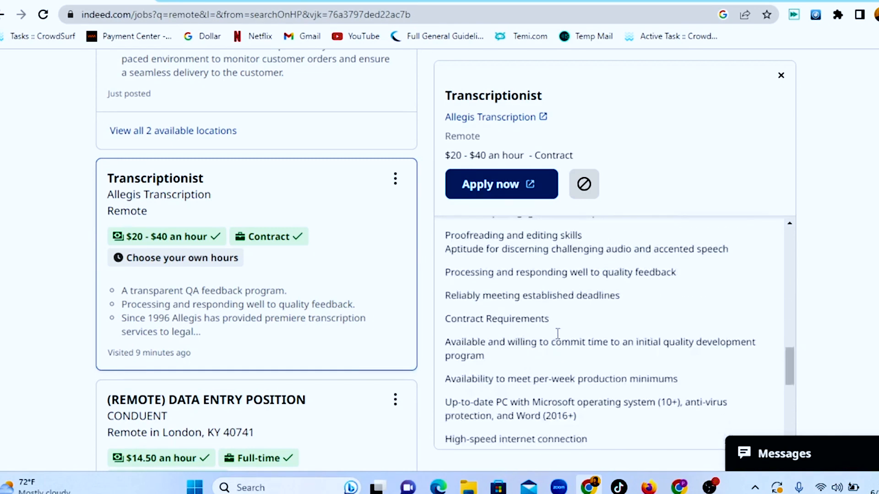
pyautogui.scroll(5, 558, 333)
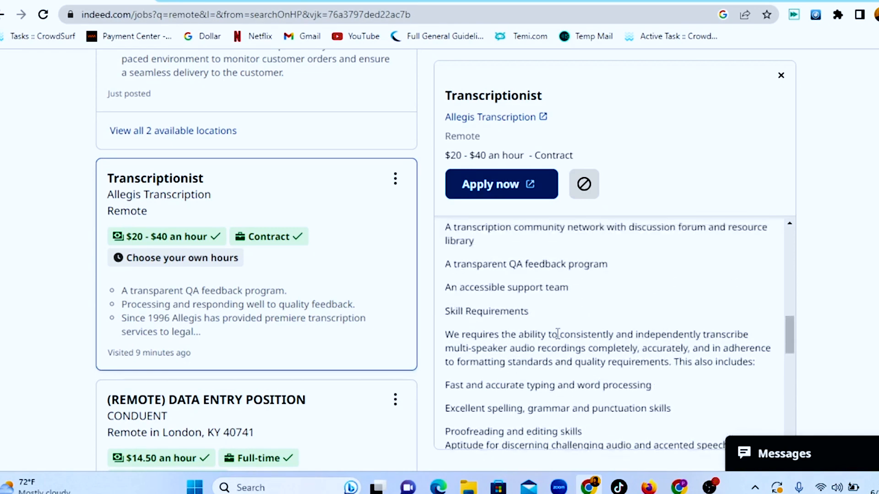
pyautogui.scroll(1, 557, 333)
pyautogui.scroll(4, 558, 333)
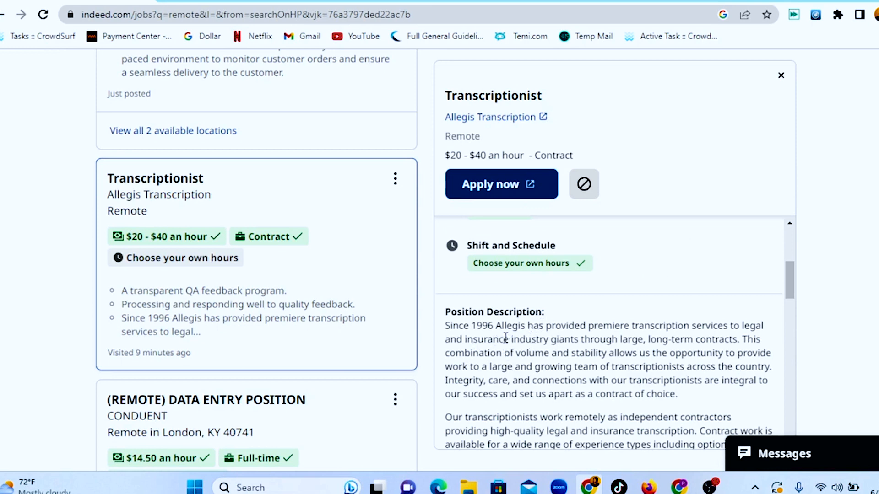
pyautogui.scroll(-5, 505, 338)
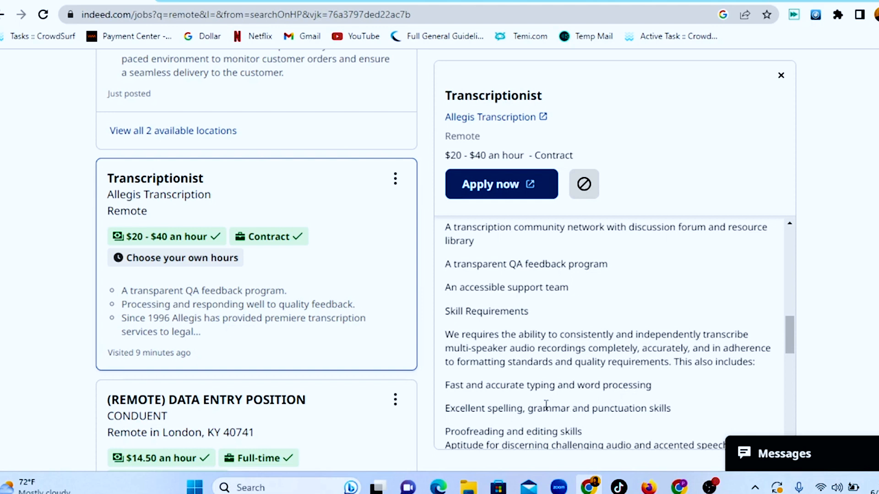
# Step: Read further down the Transcriptionist details and apply to the job
pyautogui.scroll(-2, 546, 405)
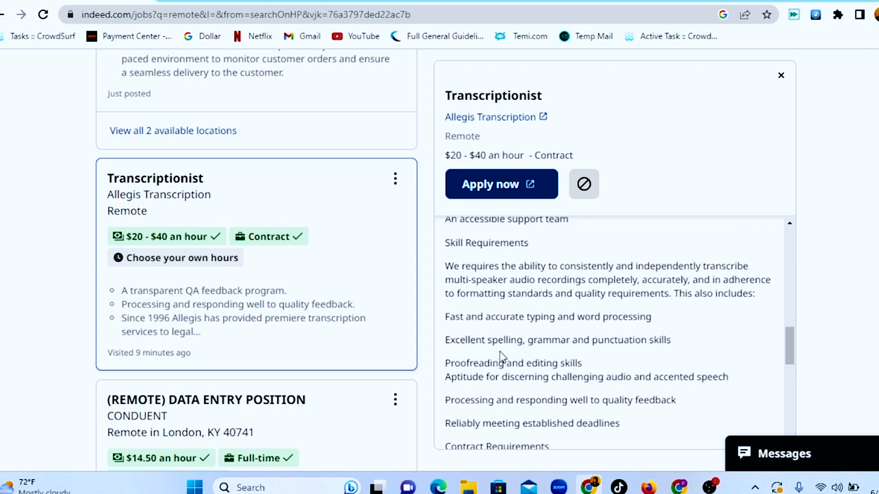
pyautogui.scroll(-3, 560, 319)
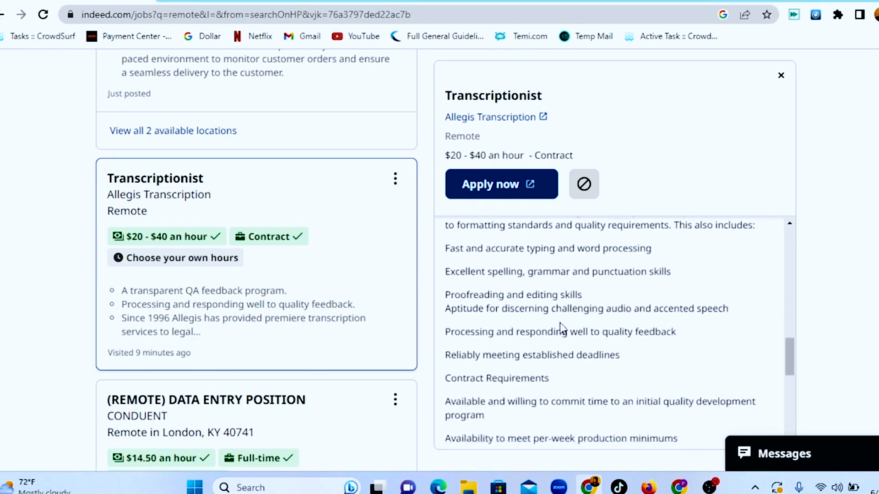
pyautogui.scroll(-2, 563, 327)
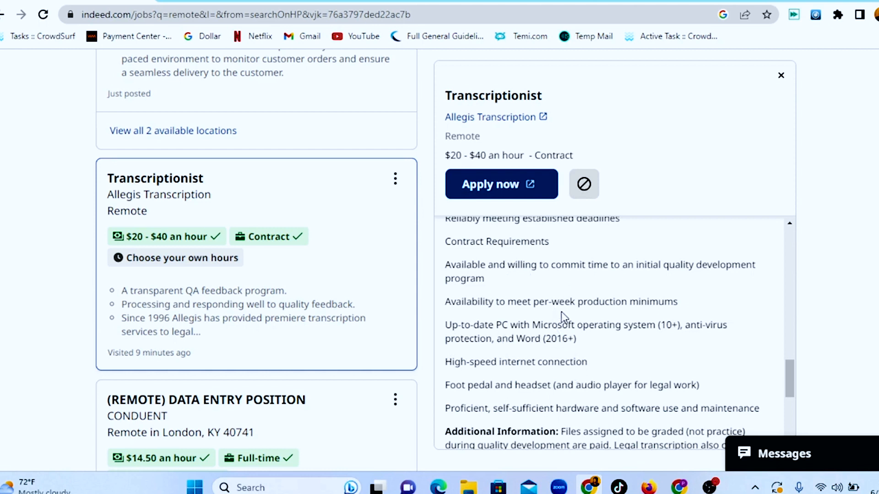
pyautogui.scroll(-2, 559, 333)
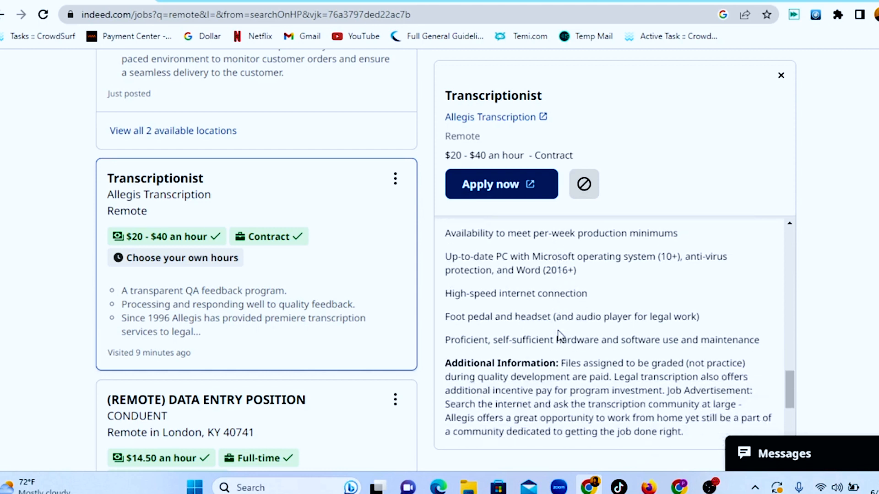
pyautogui.scroll(-2, 559, 333)
pyautogui.scroll(-3, 552, 314)
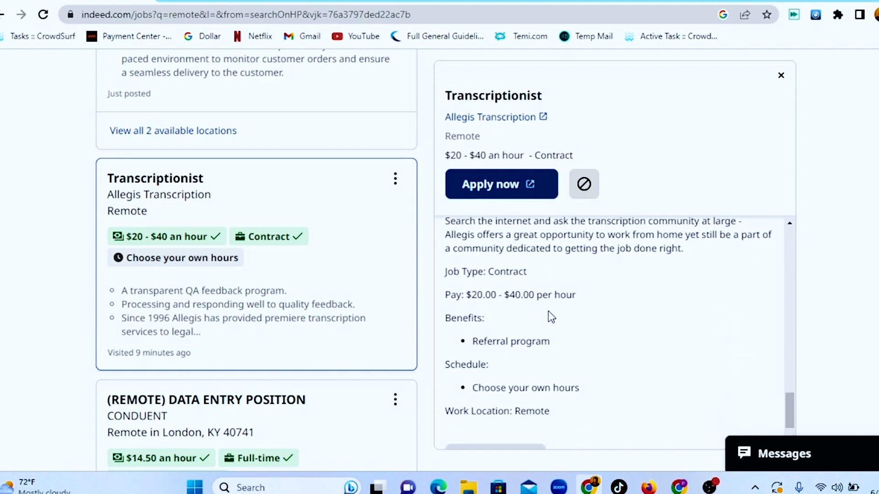
pyautogui.scroll(-2, 552, 315)
pyautogui.click(490, 192)
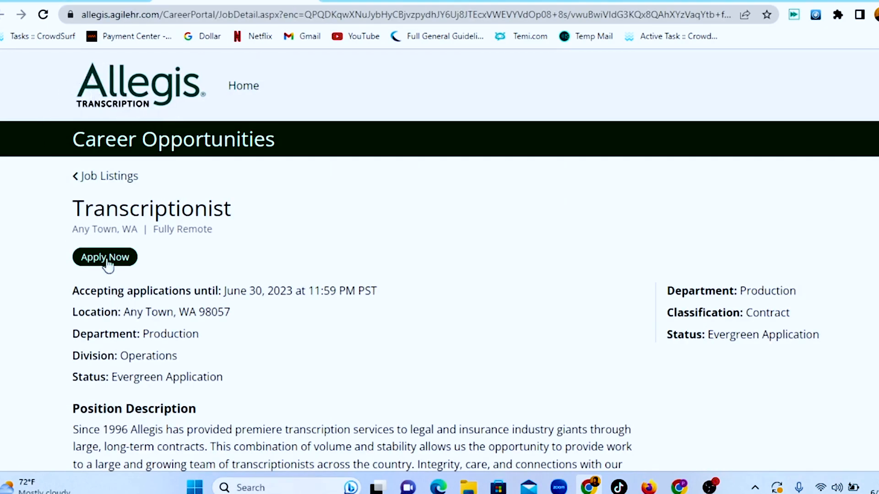
# Step: Read the Transcriptionist posting through its requirements down to the disclaimer
pyautogui.scroll(-6, 320, 279)
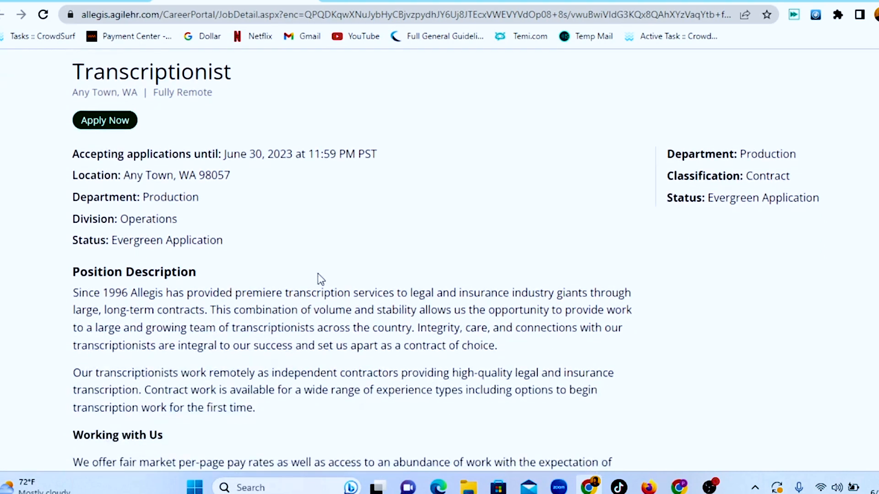
pyautogui.scroll(-1, 320, 279)
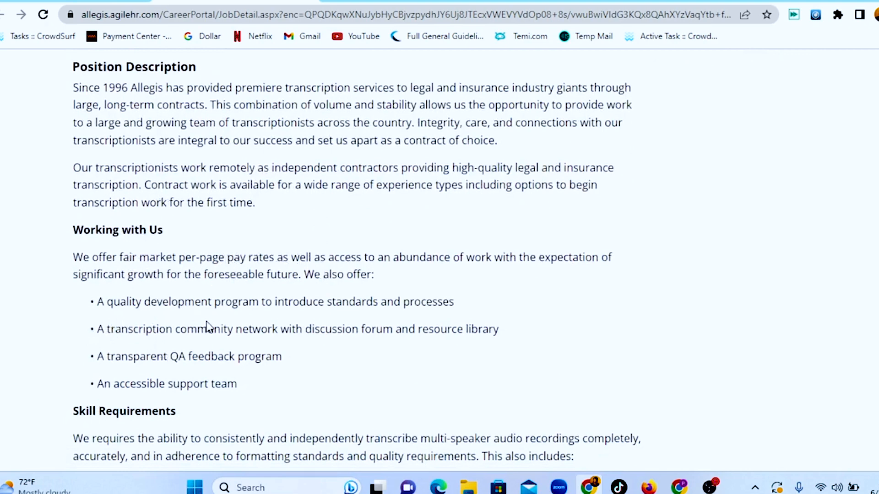
pyautogui.scroll(-3, 208, 325)
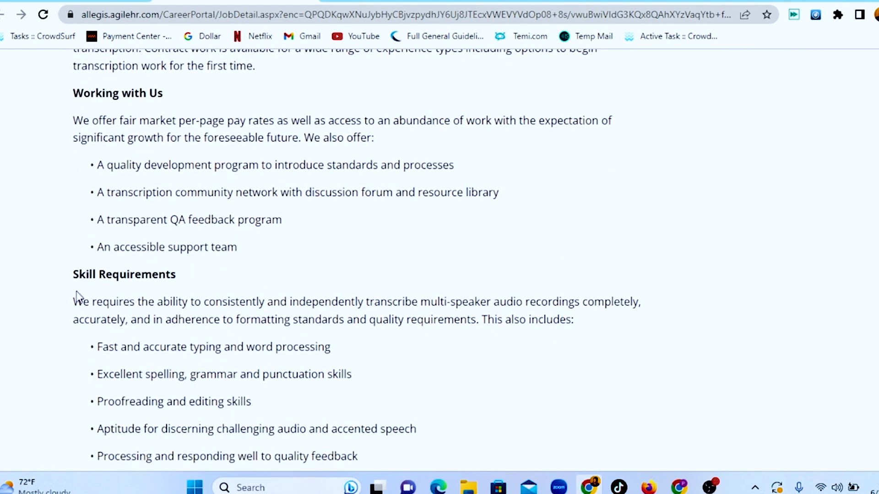
pyautogui.scroll(-10, 75, 298)
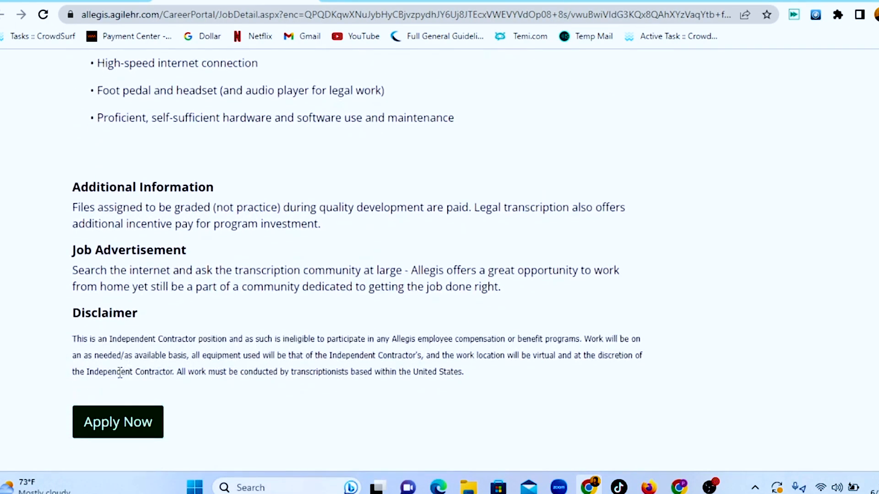
# Step: Start the Transcriptionist application and go to the existing-user login
pyautogui.click(108, 426)
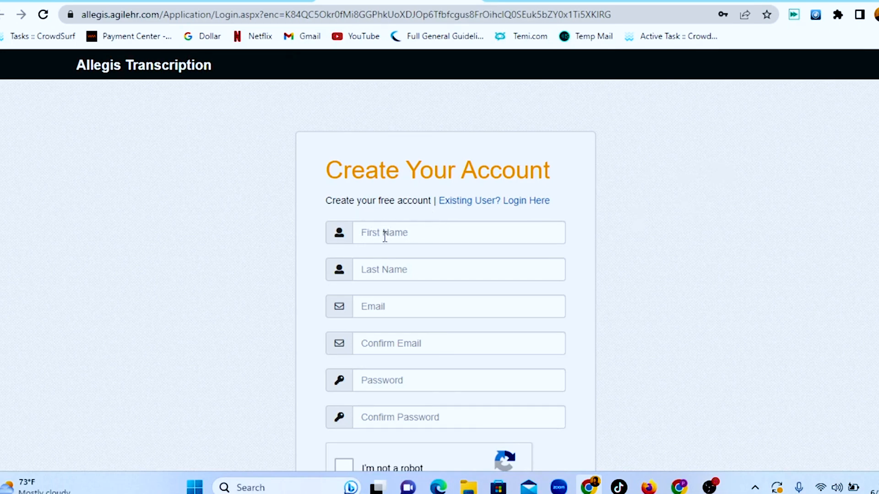
pyautogui.scroll(-3, 482, 245)
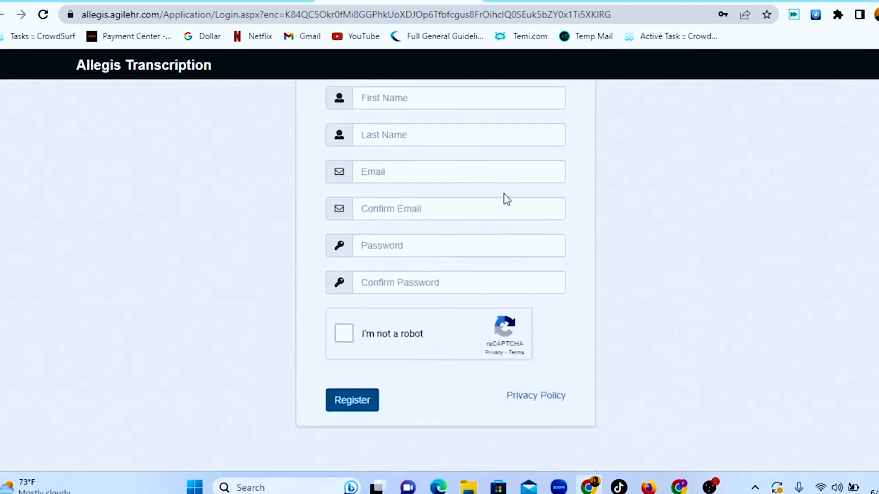
pyautogui.scroll(3, 510, 311)
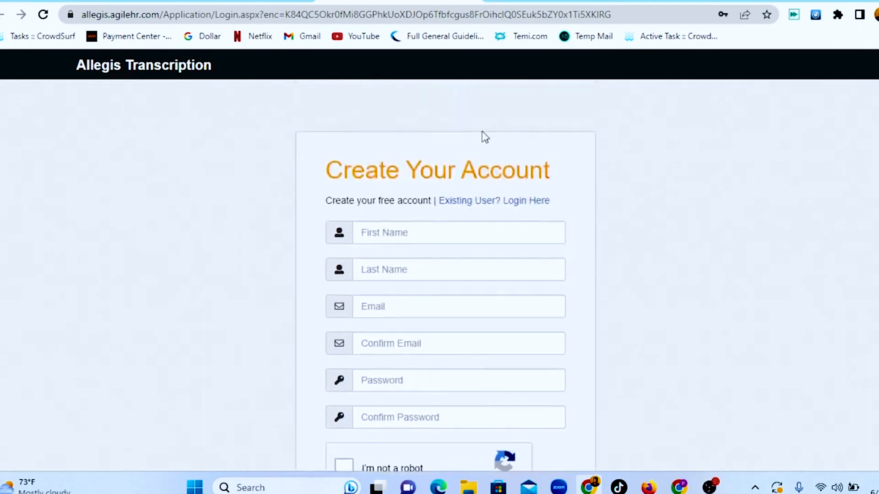
pyautogui.click(517, 210)
# Step: Sign in with the applicant account's e-mail and password
pyautogui.click(393, 245)
pyautogui.write('po')
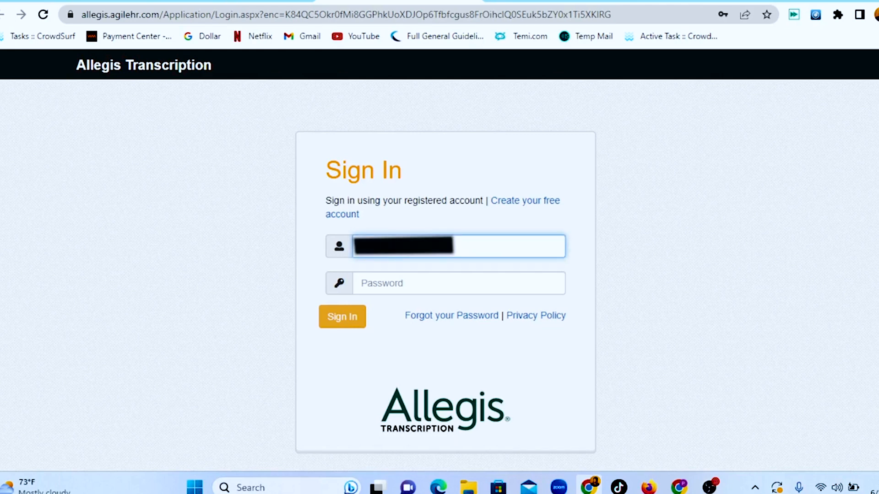
pyautogui.write('com')
pyautogui.click(416, 285)
pyautogui.write('•••••••••')
pyautogui.click(346, 323)
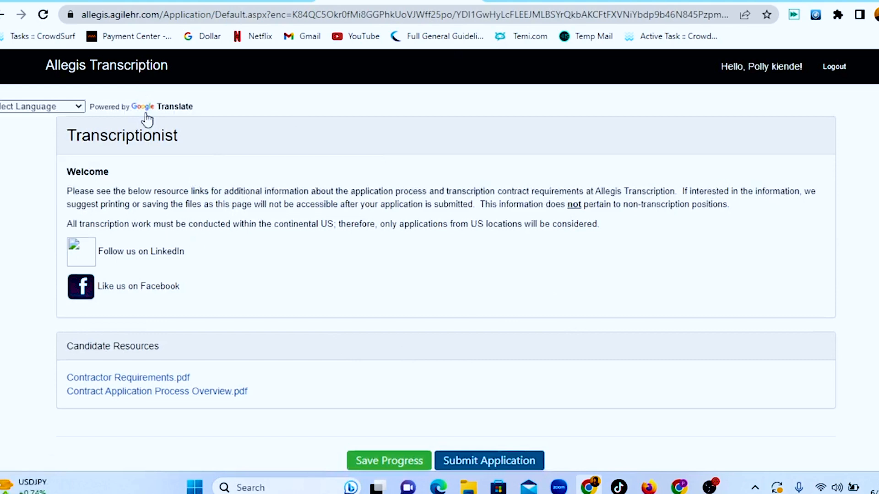
# Step: Try submitting the application, then save progress after the resume-required warning
pyautogui.scroll(-3, 487, 323)
pyautogui.scroll(-2, 480, 317)
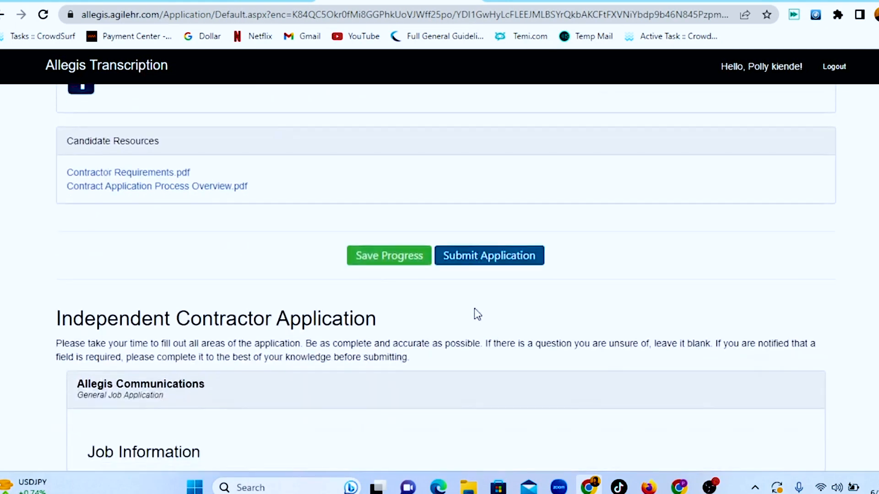
pyautogui.click(484, 259)
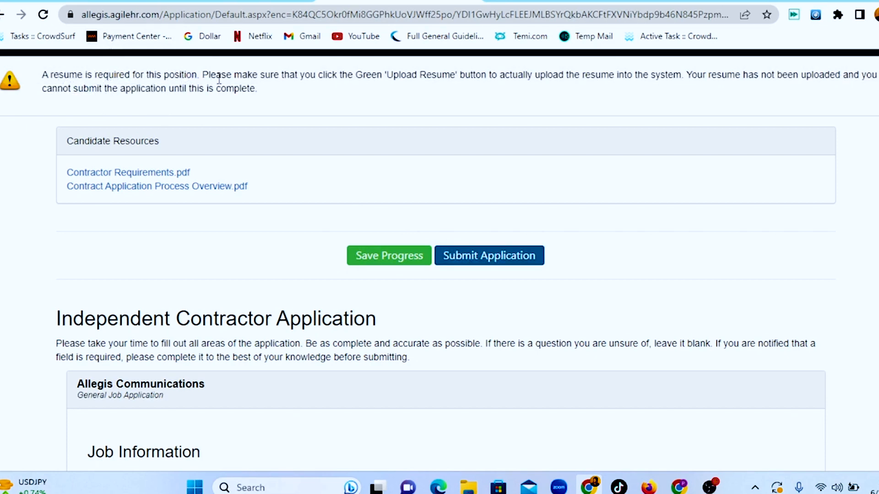
pyautogui.scroll(4, 397, 308)
pyautogui.scroll(-6, 396, 308)
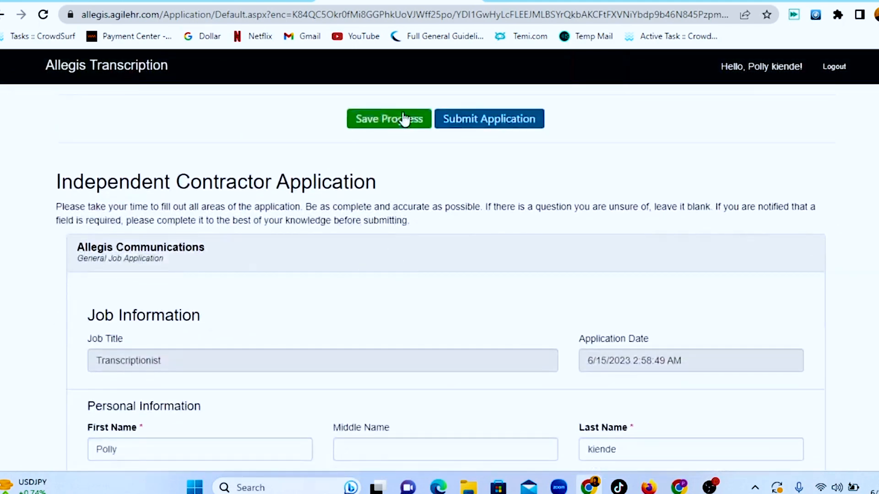
pyautogui.click(402, 117)
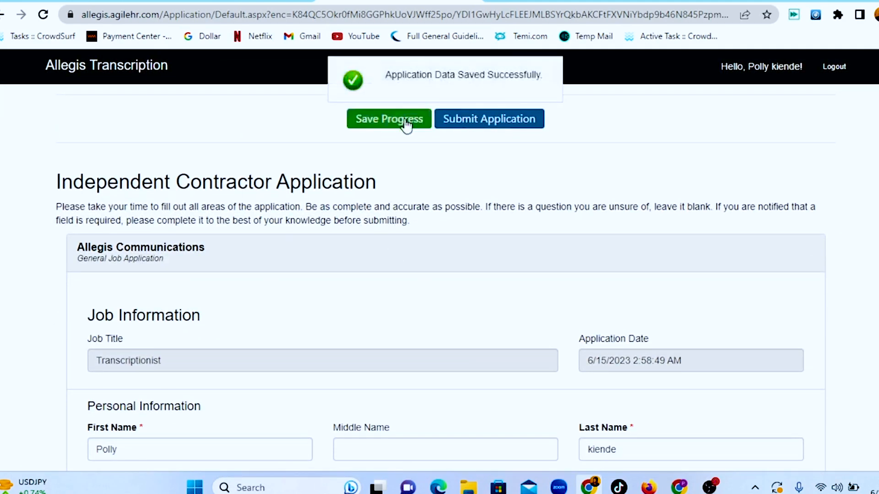
# Step: Set gender Female, ethnicity Black or African American, and No Veteran Status
pyautogui.scroll(-3, 537, 276)
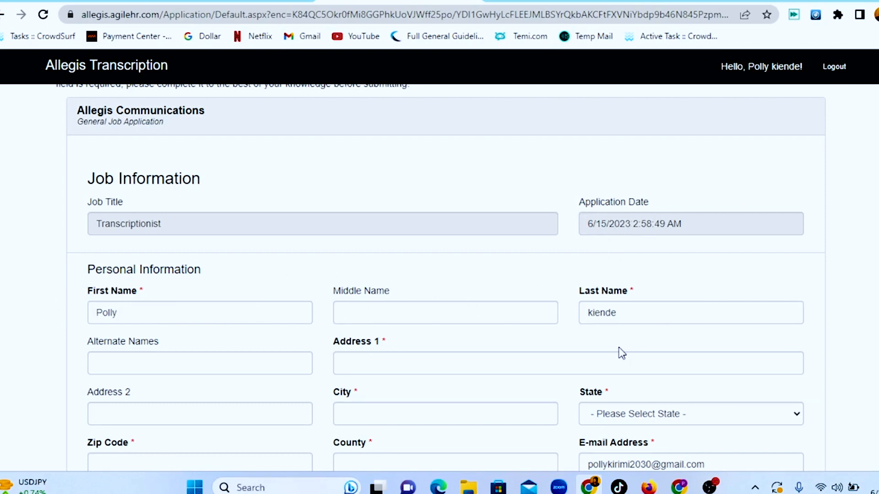
pyautogui.scroll(-1, 537, 345)
pyautogui.scroll(-7, 537, 345)
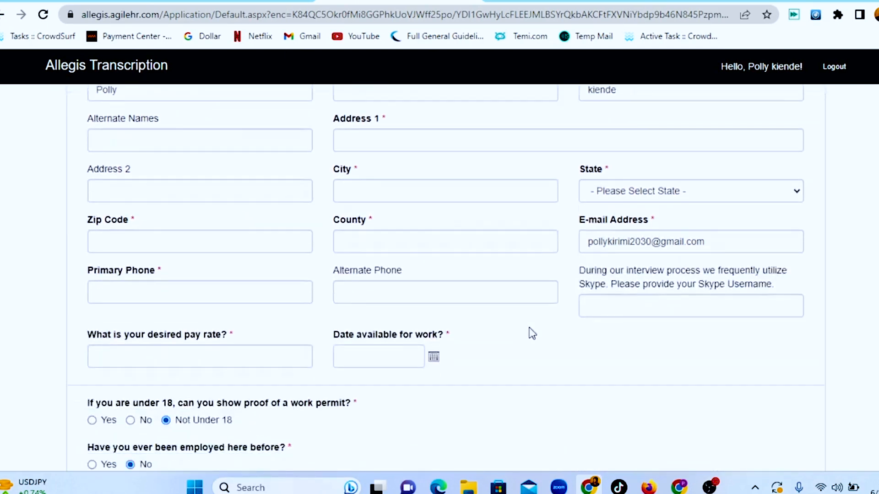
pyautogui.scroll(-10, 553, 230)
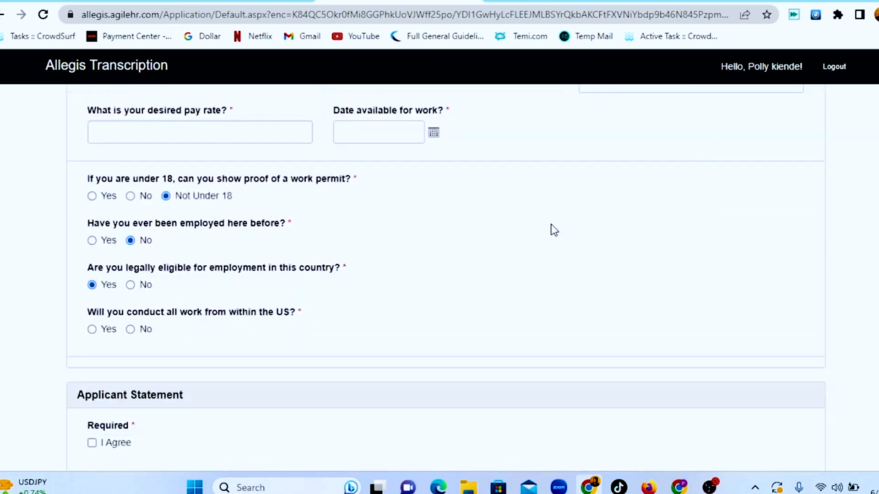
pyautogui.click(93, 231)
pyautogui.click(276, 264)
pyautogui.click(460, 213)
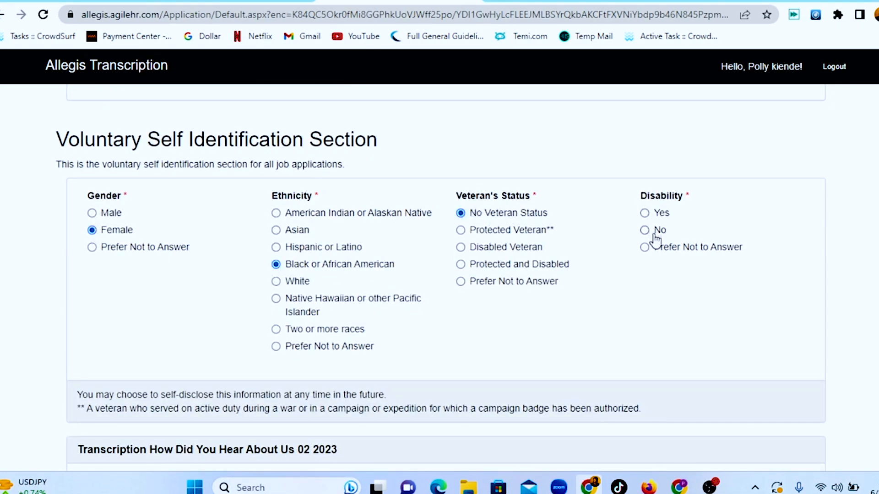
# Step: Choose Indeed for 'How did you hear about us?'
pyautogui.scroll(-6, 503, 257)
pyautogui.click(430, 281)
pyautogui.click(178, 218)
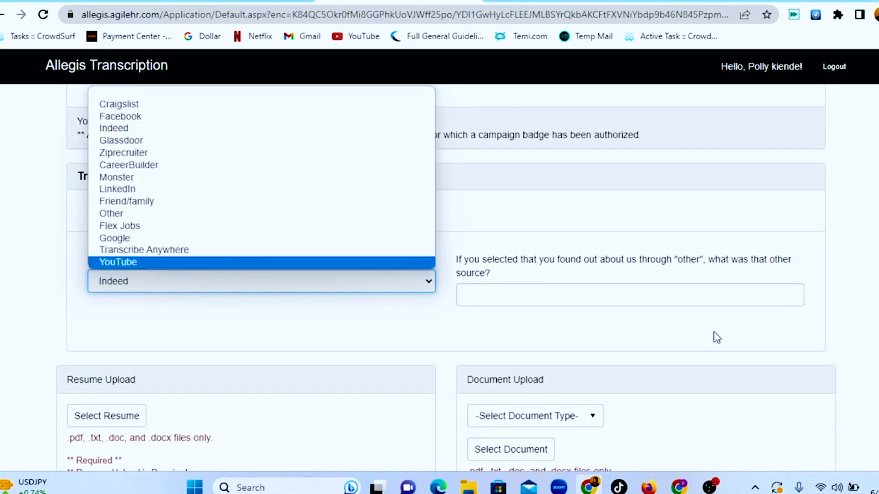
pyautogui.scroll(-3, 503, 320)
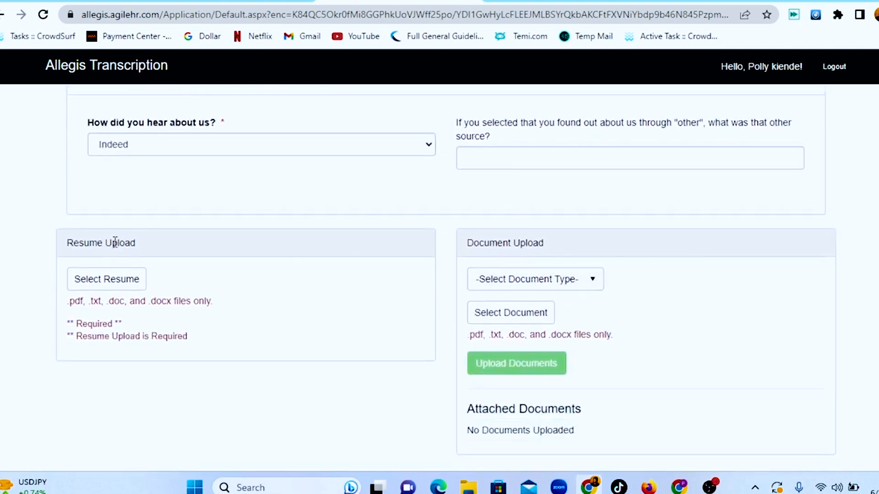
pyautogui.scroll(-2, 279, 280)
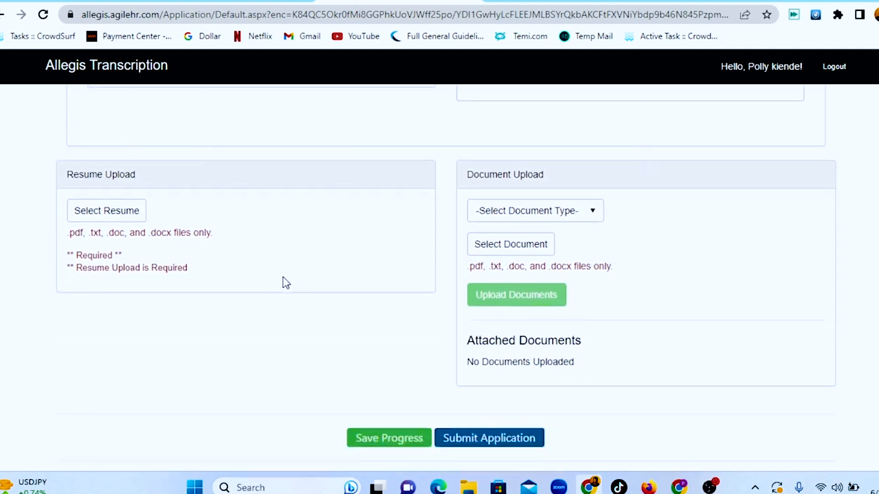
pyautogui.click(105, 213)
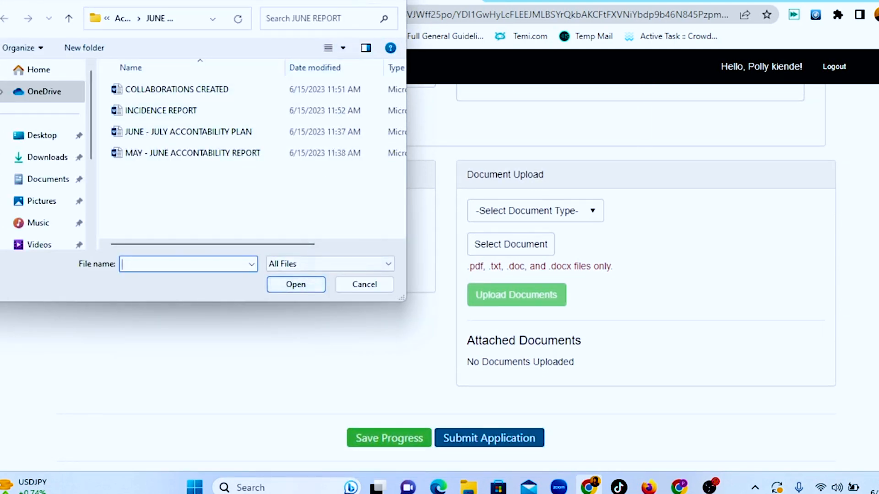
pyautogui.click(400, 1)
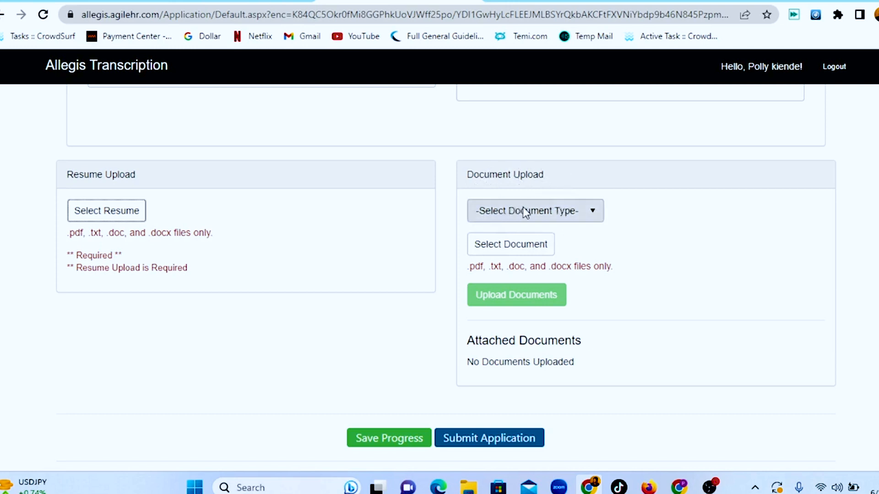
# Step: Open the Select Document Type list and scroll toward Cover Letter
pyautogui.click(594, 215)
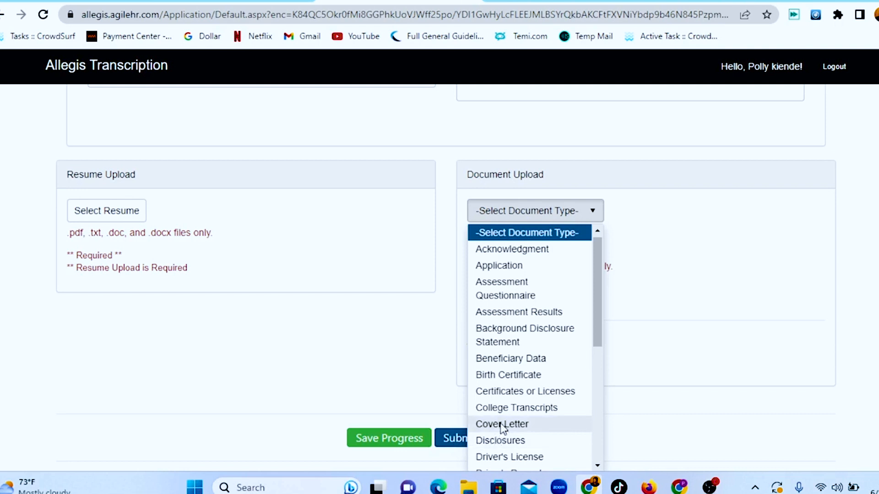
pyautogui.scroll(-5, 577, 304)
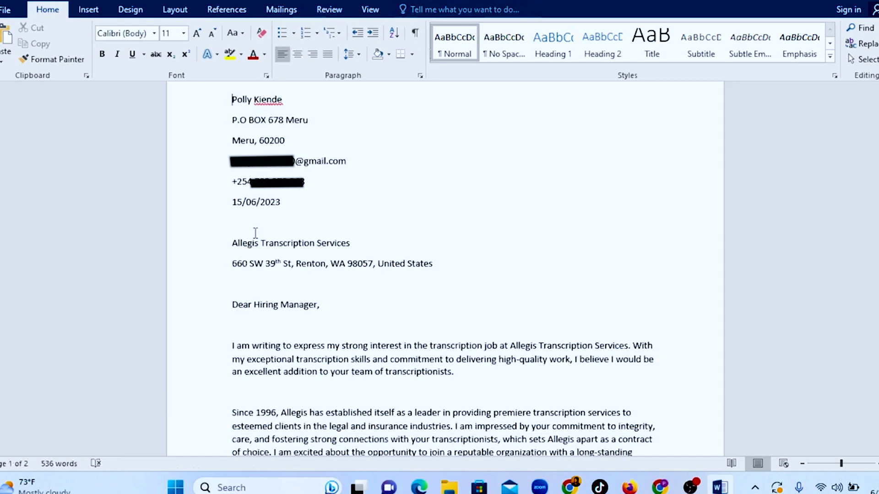
pyautogui.scroll(-3, 255, 233)
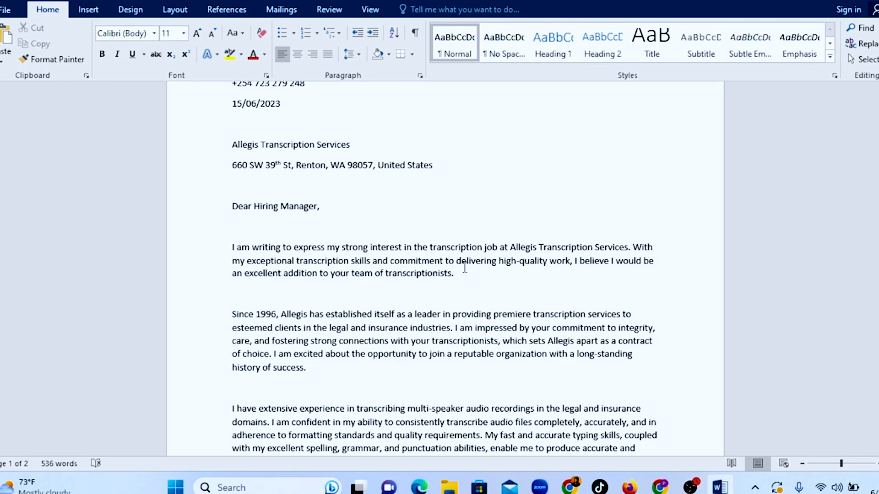
pyautogui.scroll(-1, 338, 285)
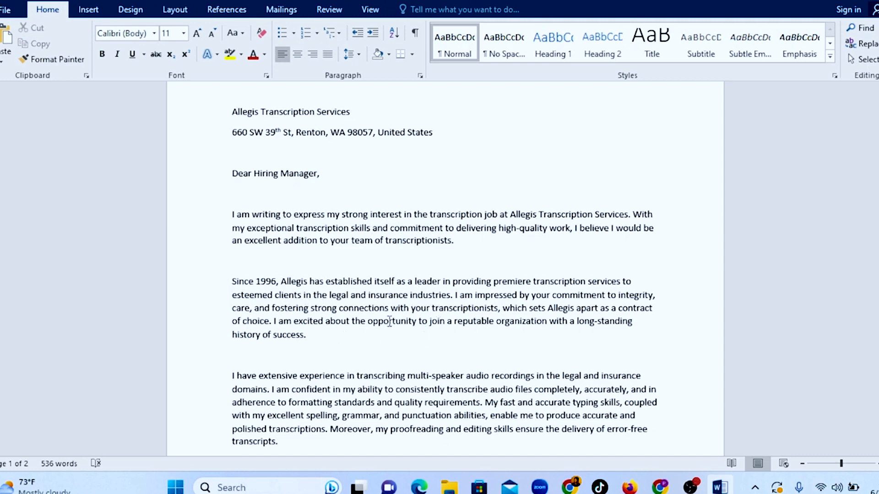
pyautogui.scroll(-1, 389, 323)
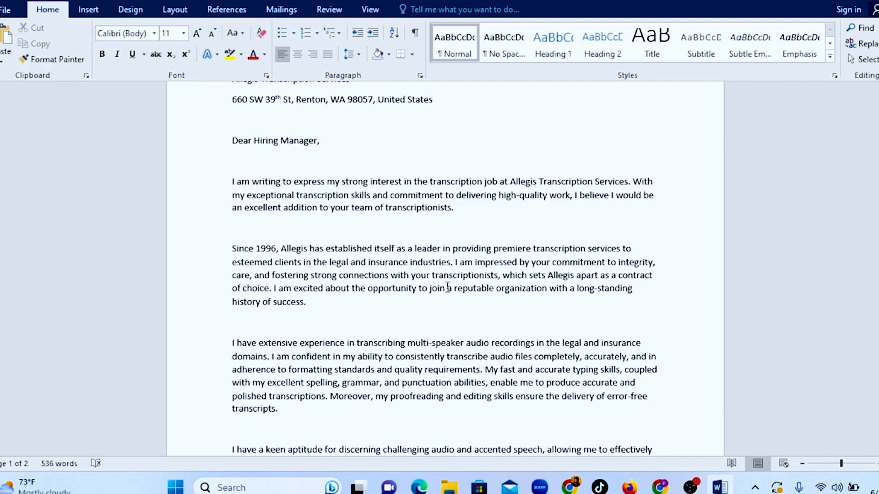
pyautogui.scroll(-1, 448, 288)
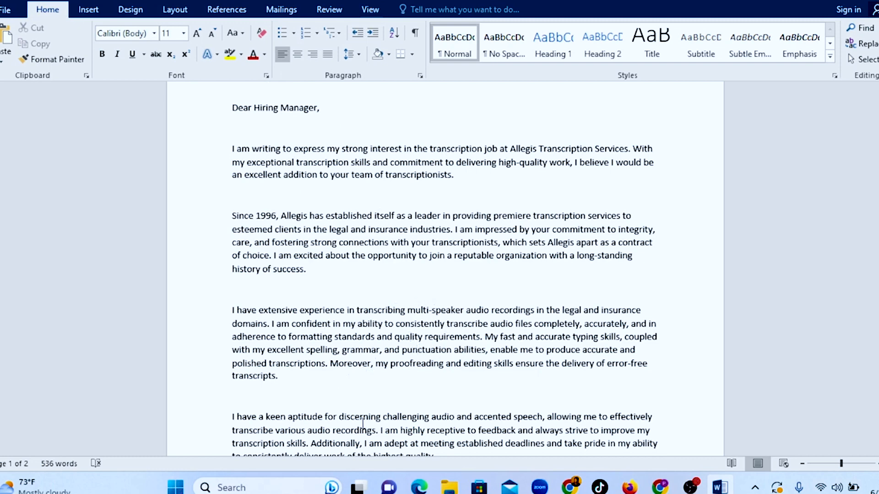
pyautogui.scroll(-1, 363, 423)
# Step: Scroll to the end of the Word cover letter and back up to its top
pyautogui.scroll(-5, 429, 376)
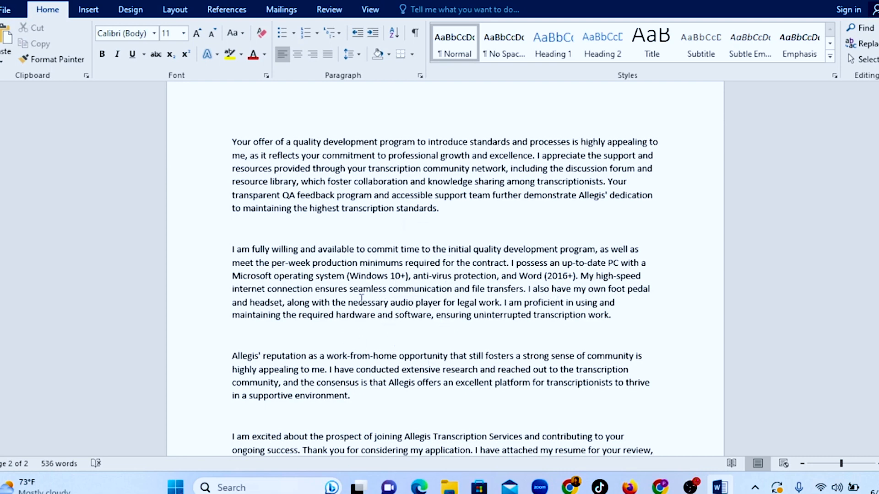
pyautogui.scroll(-1, 349, 304)
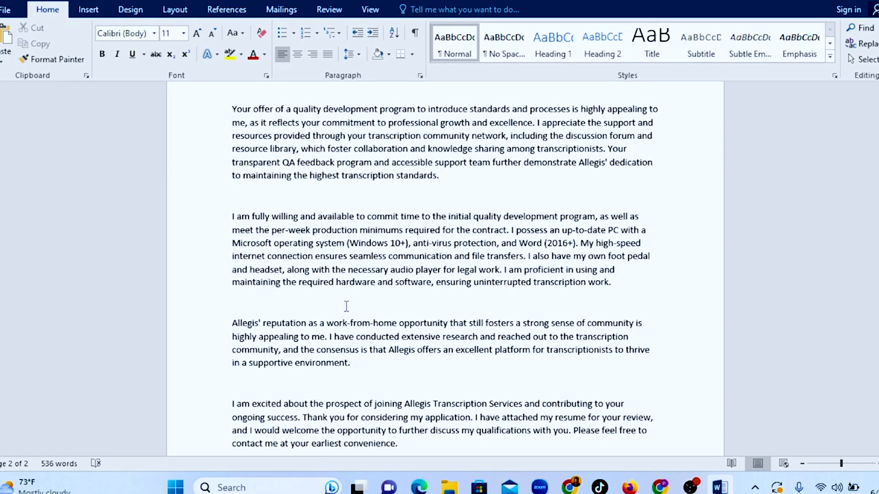
pyautogui.scroll(-2, 347, 307)
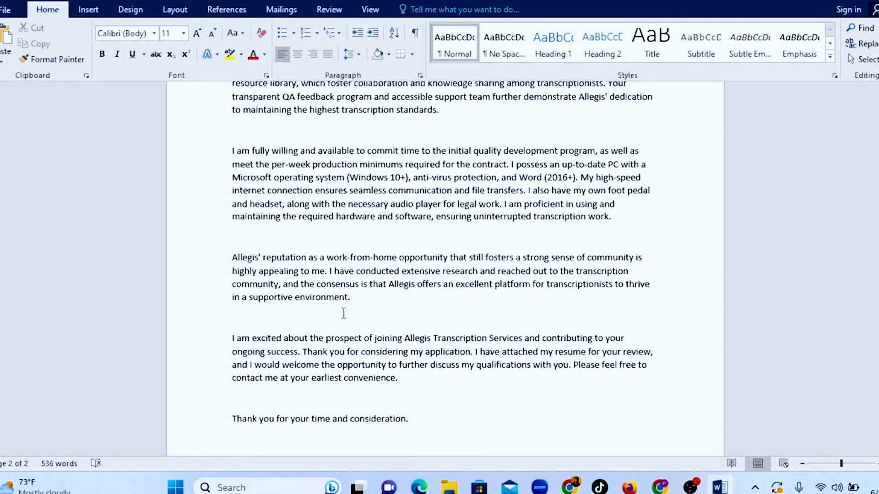
pyautogui.scroll(-2, 344, 313)
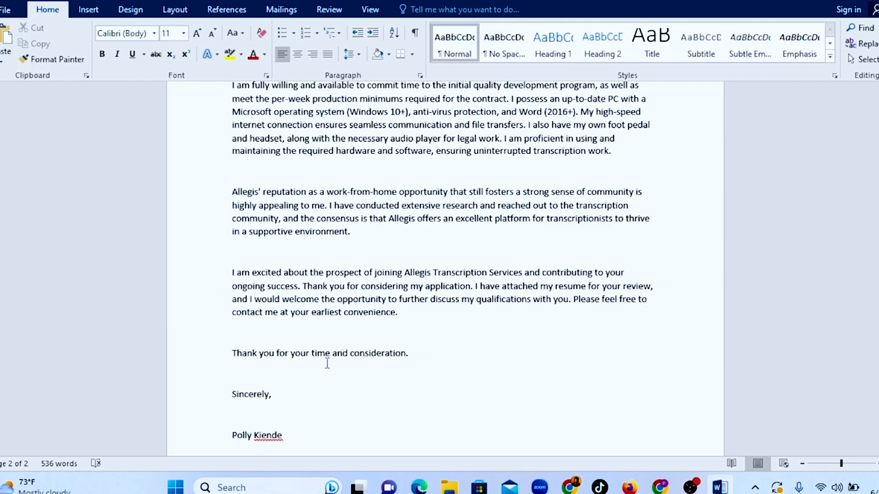
pyautogui.scroll(4, 325, 363)
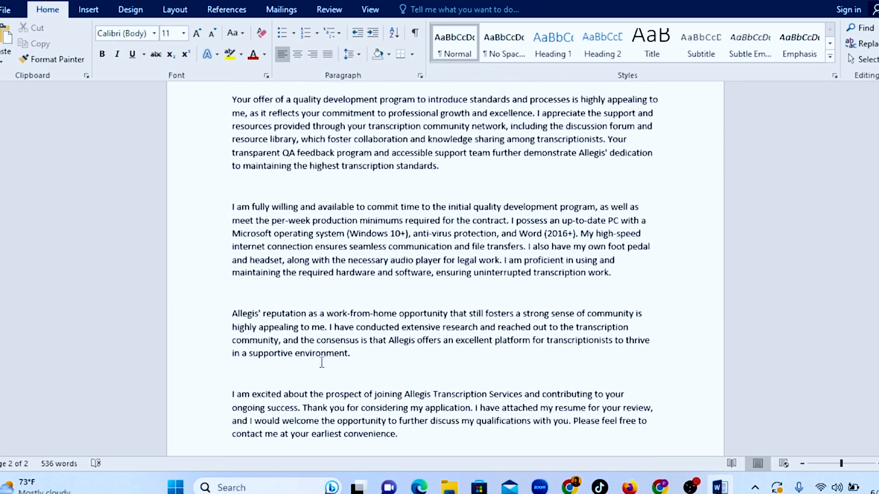
pyautogui.scroll(2, 322, 364)
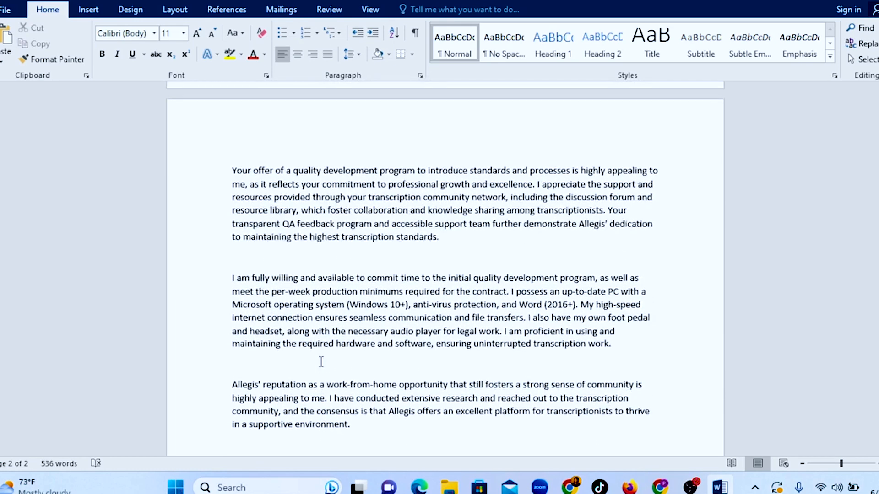
pyautogui.scroll(3, 322, 363)
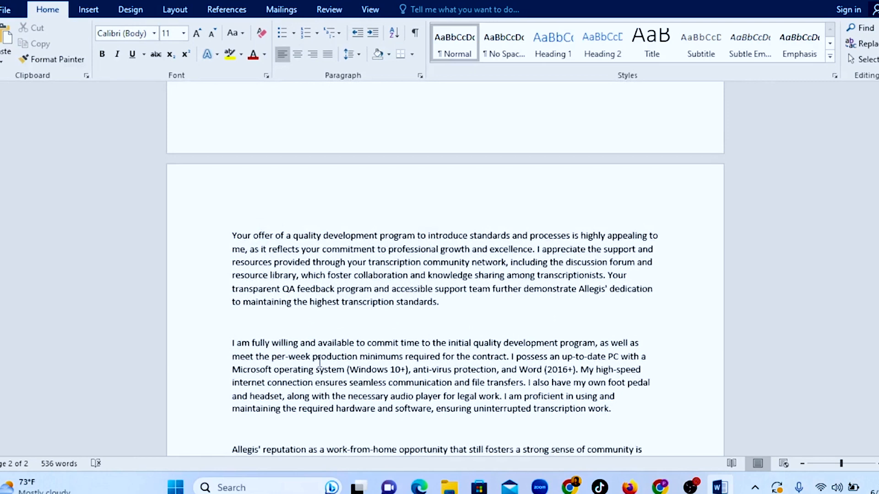
pyautogui.scroll(3, 322, 363)
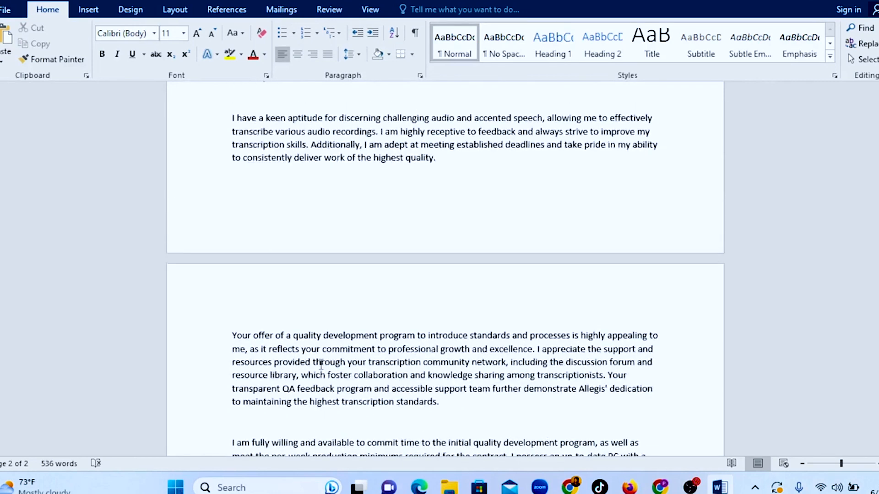
pyautogui.scroll(3, 322, 364)
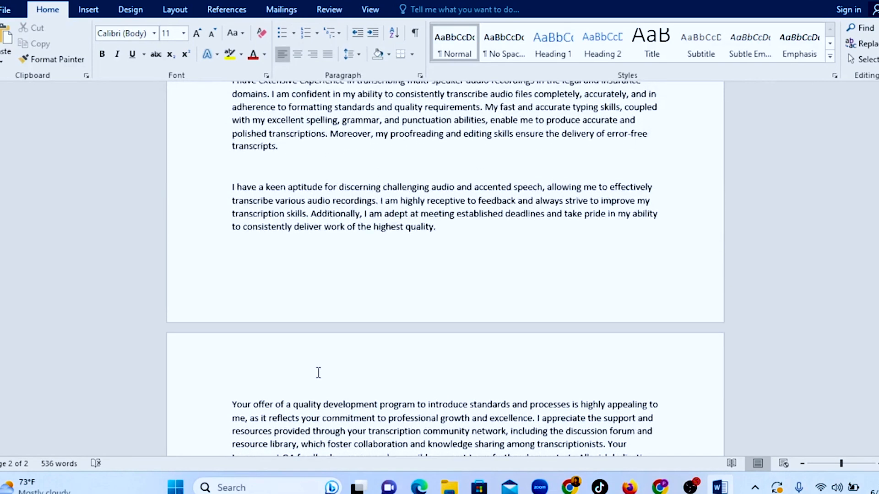
pyautogui.scroll(1, 318, 373)
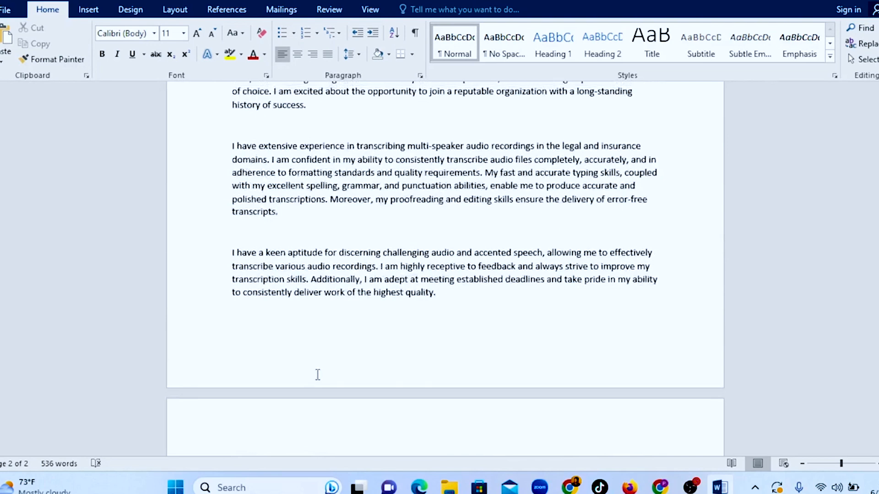
pyautogui.scroll(3, 317, 374)
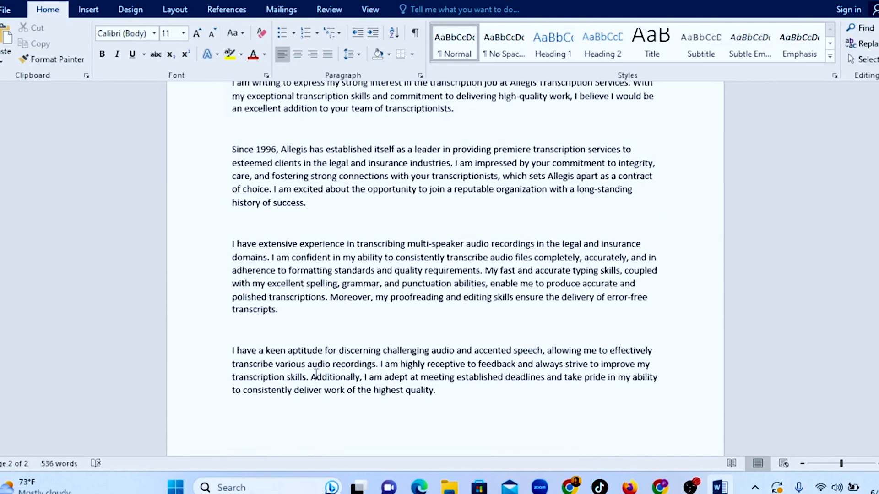
pyautogui.scroll(2, 316, 374)
pyautogui.scroll(2, 316, 375)
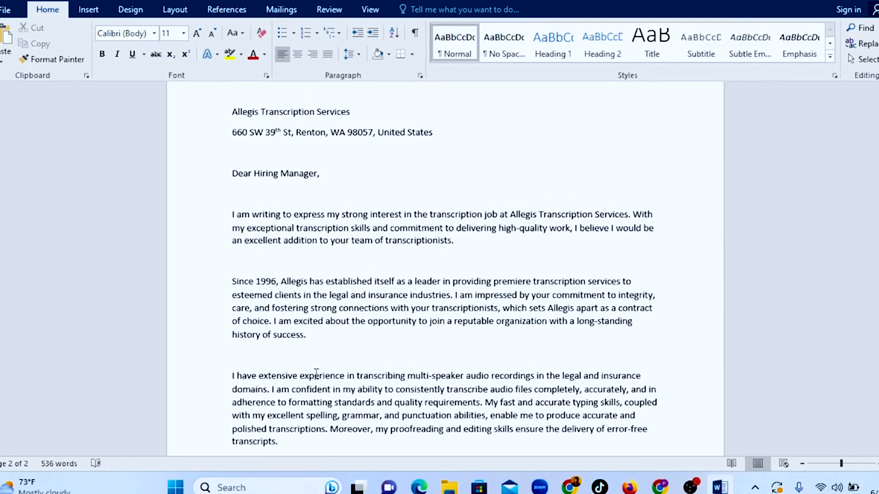
pyautogui.scroll(1, 316, 374)
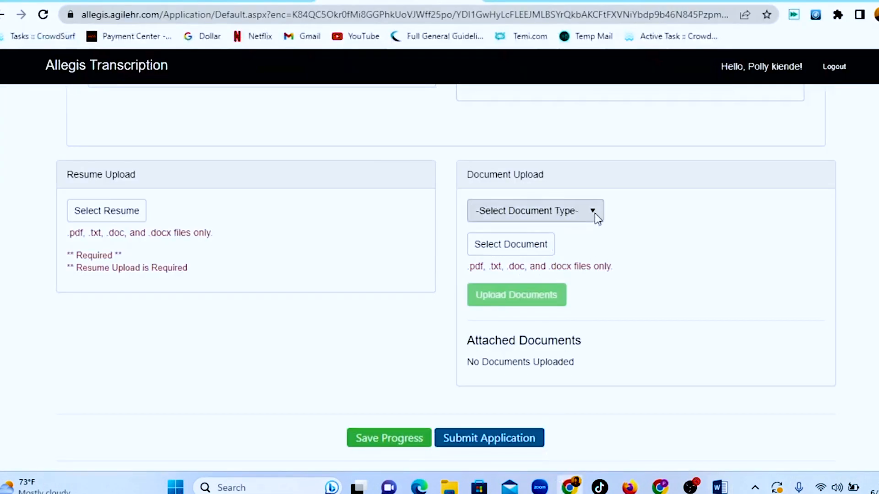
# Step: Set the Select Document Type field to Cover Letter
pyautogui.click(594, 214)
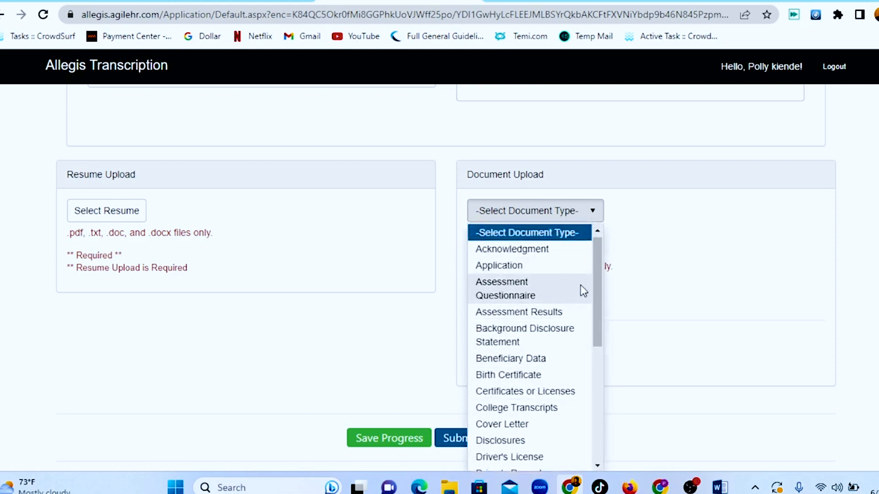
pyautogui.scroll(-3, 596, 276)
pyautogui.click(503, 324)
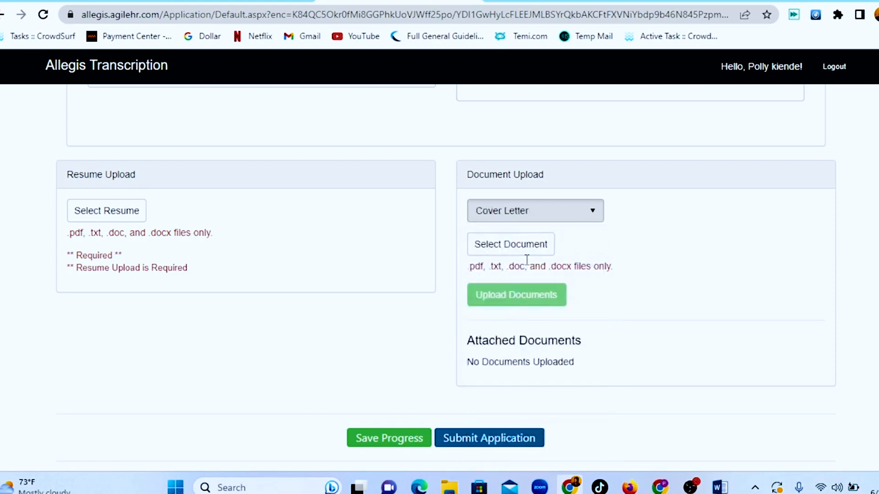
# Step: Choose 'Allegies Transcription Cover Letter.docx' from the Desktop as the document to upload
pyautogui.click(497, 245)
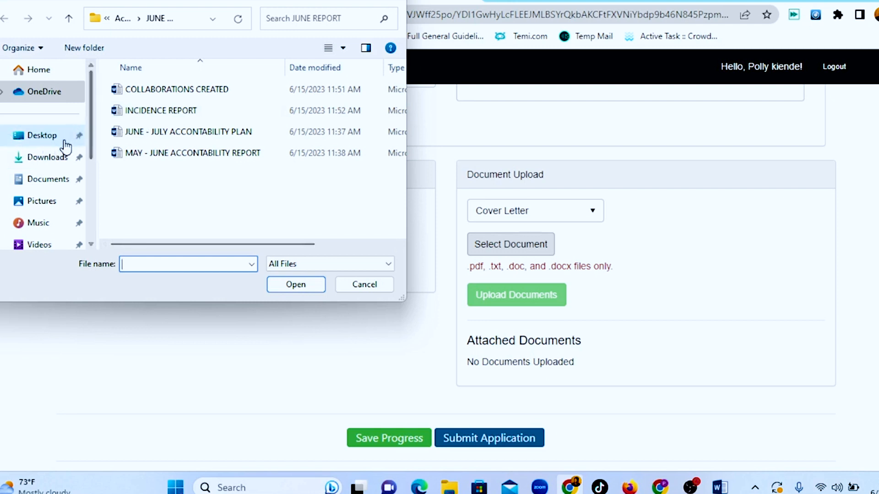
pyautogui.click(43, 136)
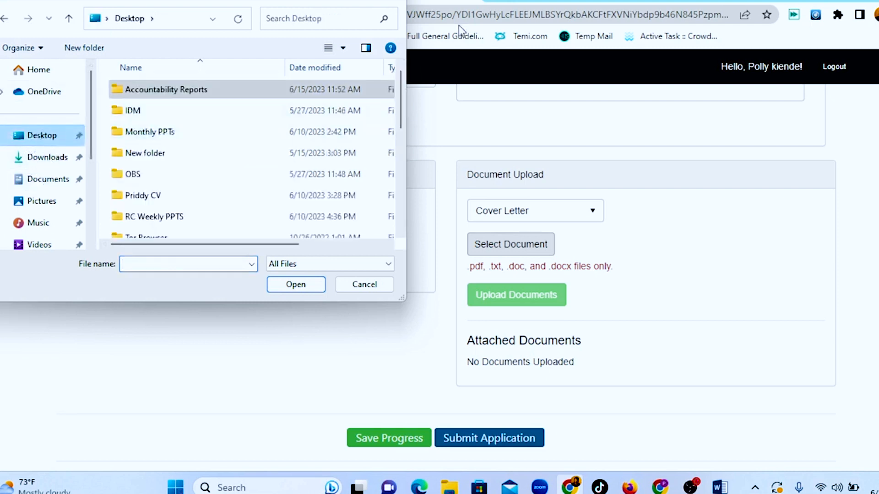
pyautogui.scroll(-1, 399, 125)
pyautogui.scroll(-1, 396, 125)
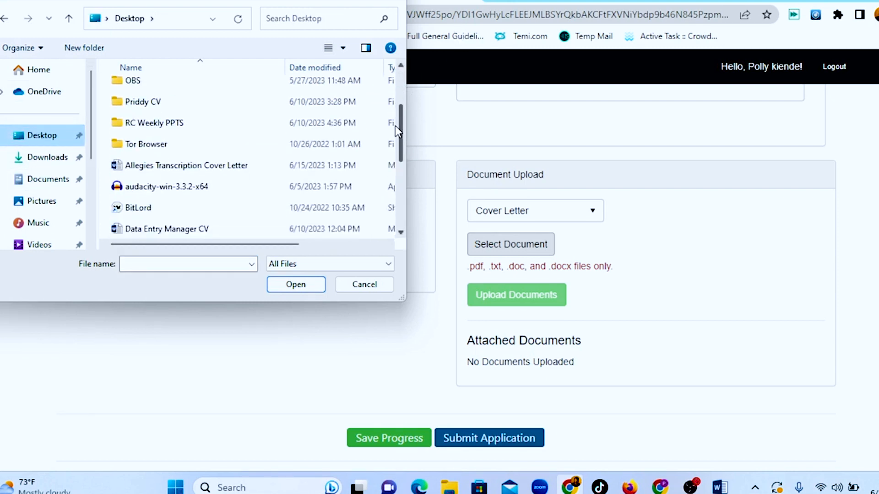
pyautogui.click(182, 166)
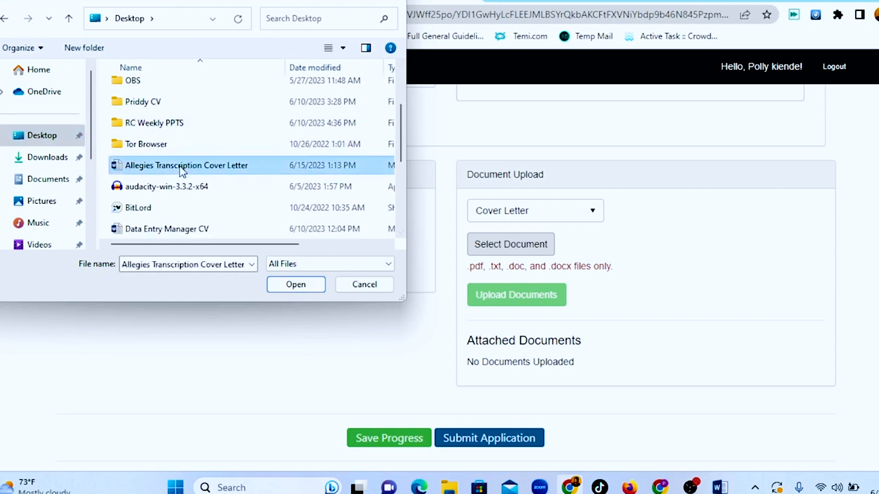
pyautogui.click(296, 284)
pyautogui.scroll(-2, 504, 316)
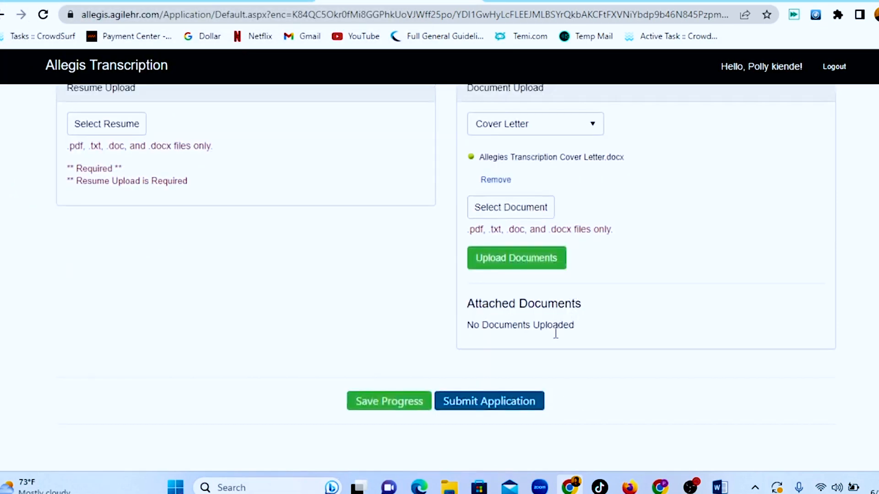
pyautogui.scroll(7, 392, 320)
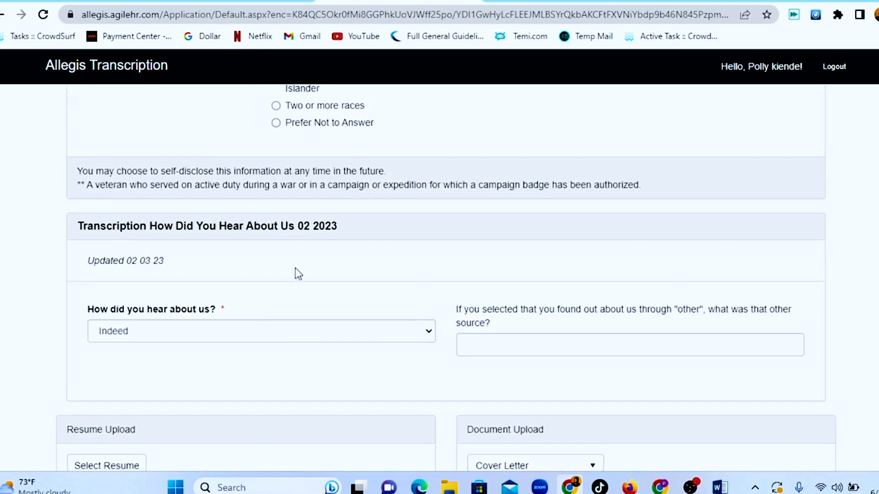
pyautogui.scroll(10, 295, 269)
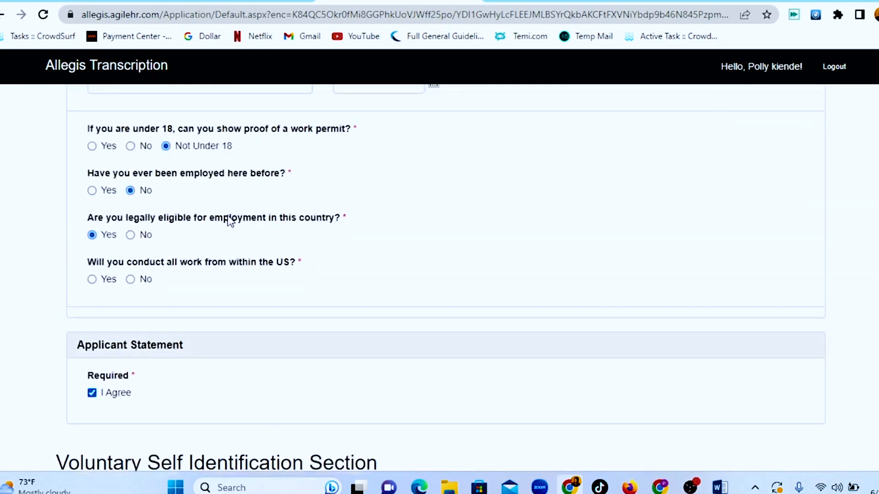
pyautogui.scroll(2, 226, 237)
pyautogui.scroll(-15, 225, 237)
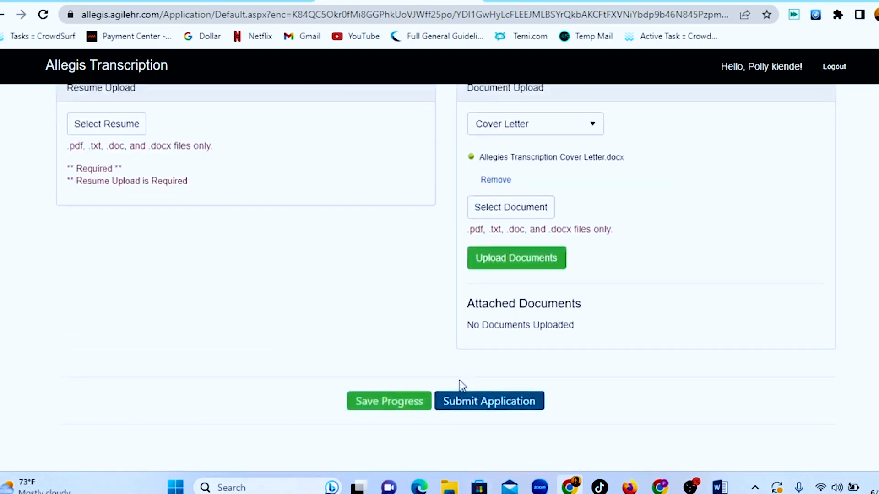